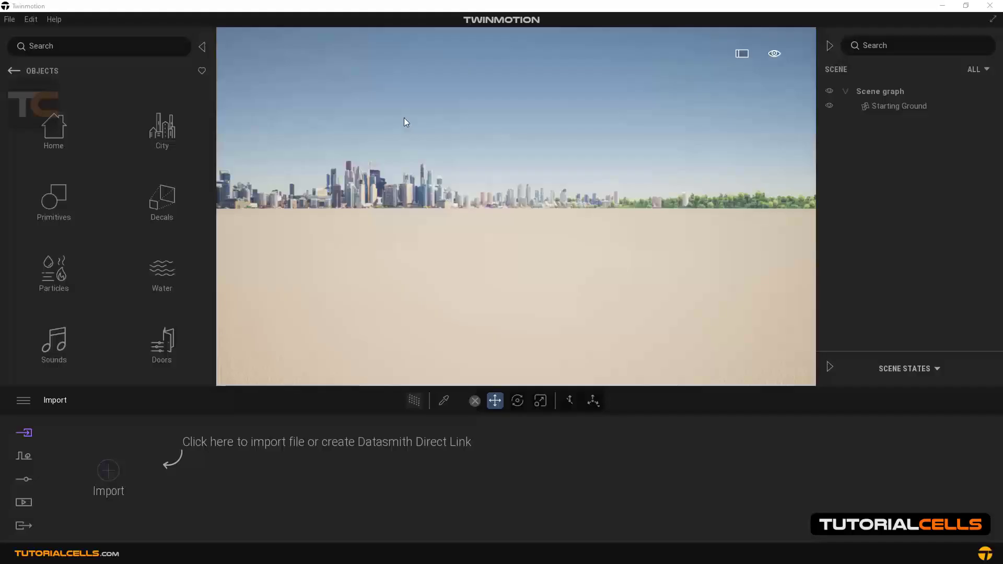
Import the 'example 1 for rec' SketchUp model into the scene.
{"action": "left_click", "coordinate": [23, 400]}
{"action": "mouse_move", "coordinate": [39, 340]}
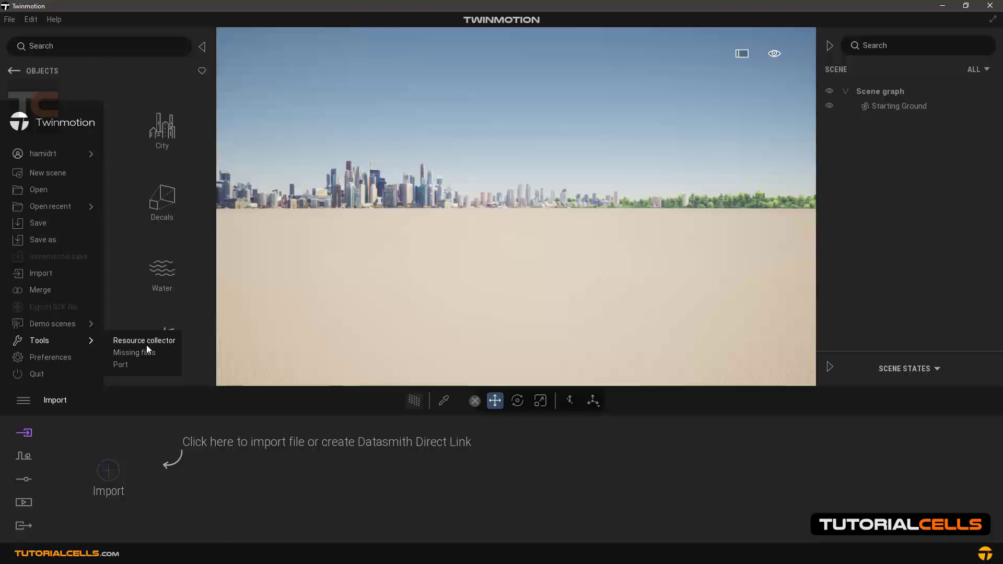
{"action": "left_click", "coordinate": [352, 314]}
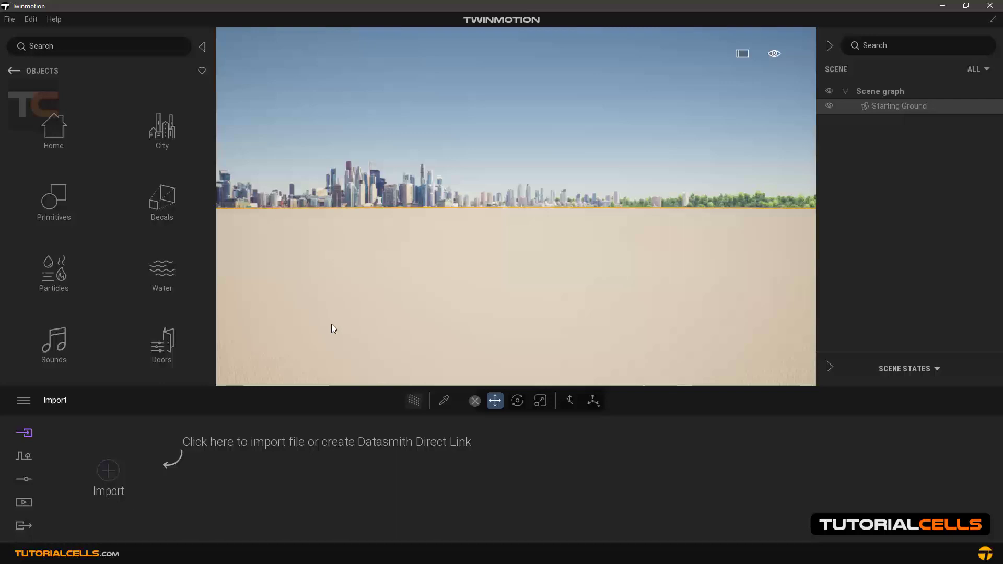
{"action": "left_click", "coordinate": [117, 472]}
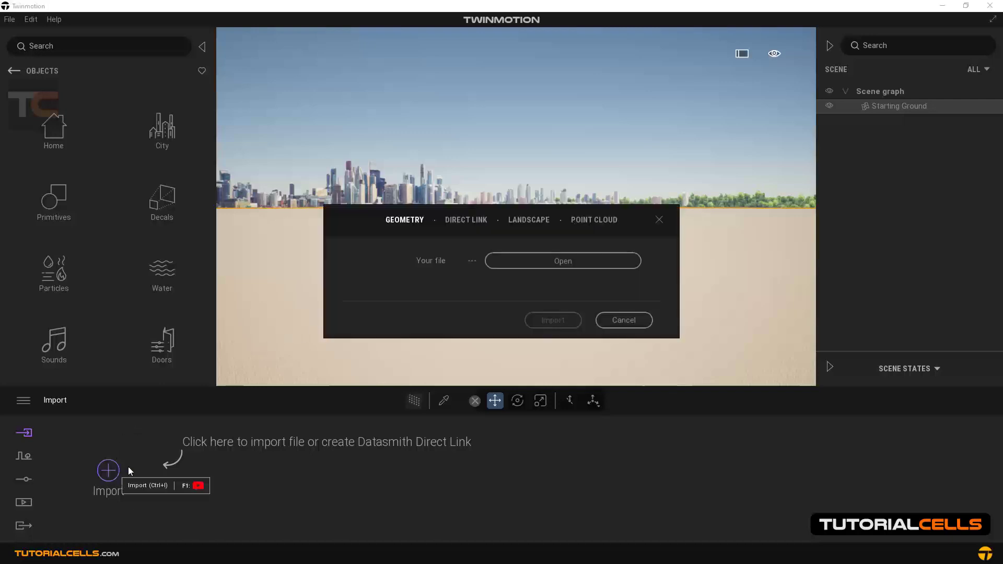
{"action": "left_click", "coordinate": [549, 267]}
{"action": "left_click", "coordinate": [492, 223]}
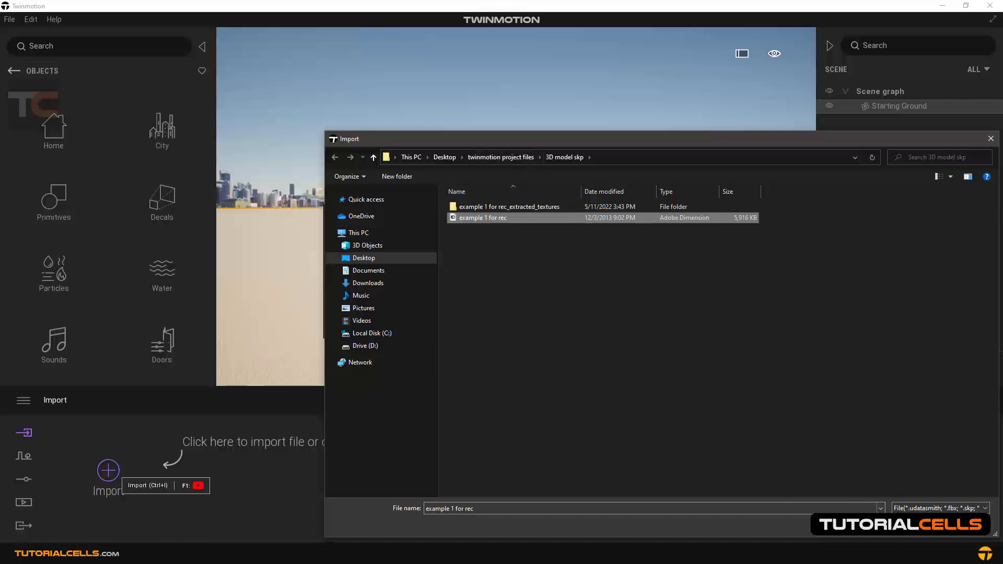
{"action": "key", "text": "Return"}
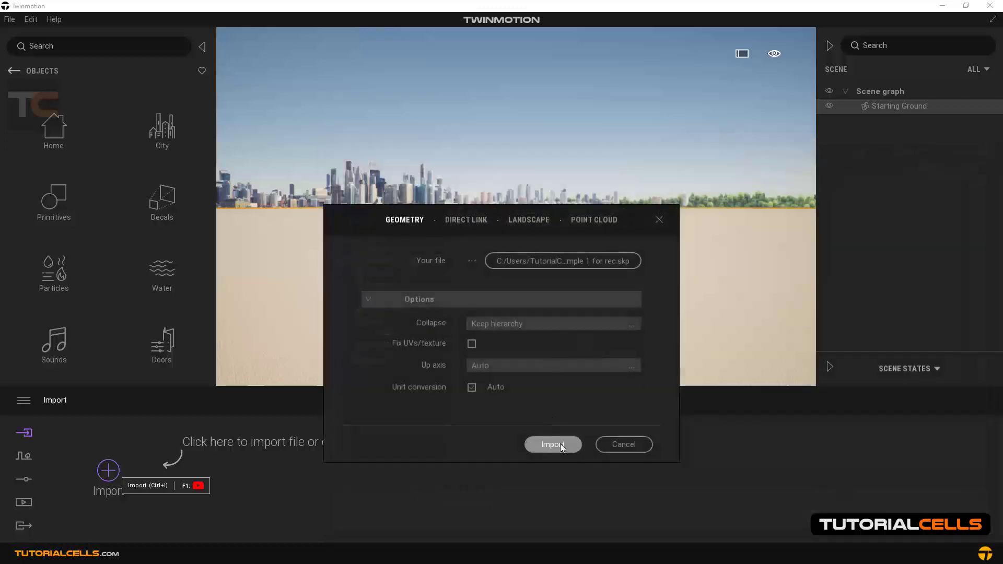
{"action": "left_click", "coordinate": [561, 444]}
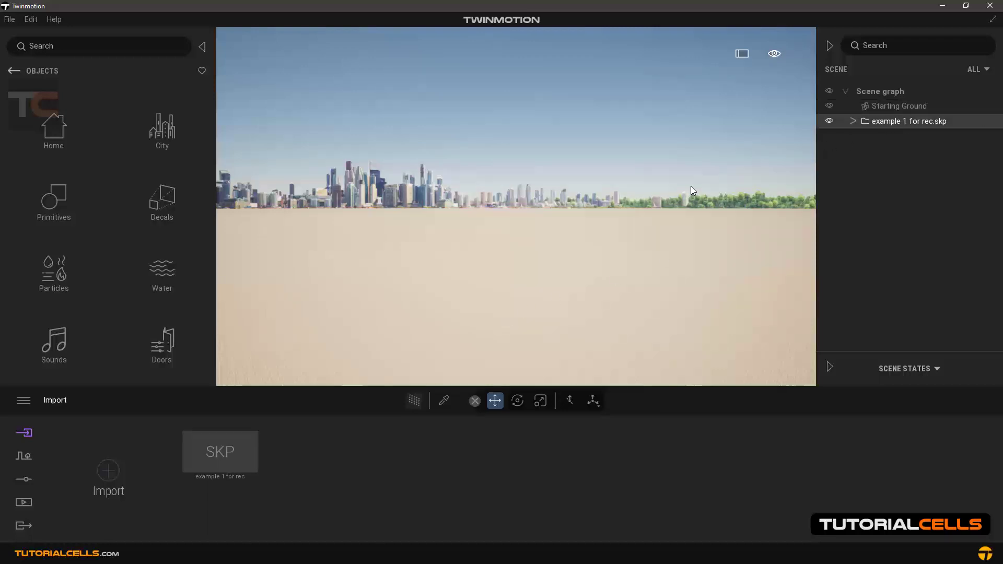
Frame the imported room and orbit closer to face its furnished front.
{"action": "key", "text": "f"}
{"action": "right_click_drag", "start_coordinate": [532, 216], "coordinate": [376, 220]}
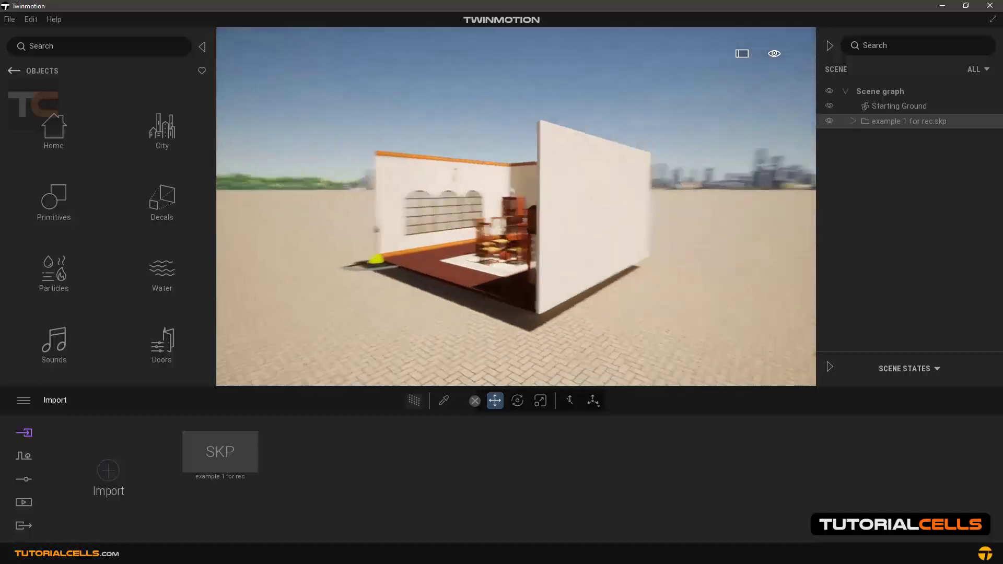
{"action": "right_click_drag", "start_coordinate": [532, 215], "coordinate": [528, 212]}
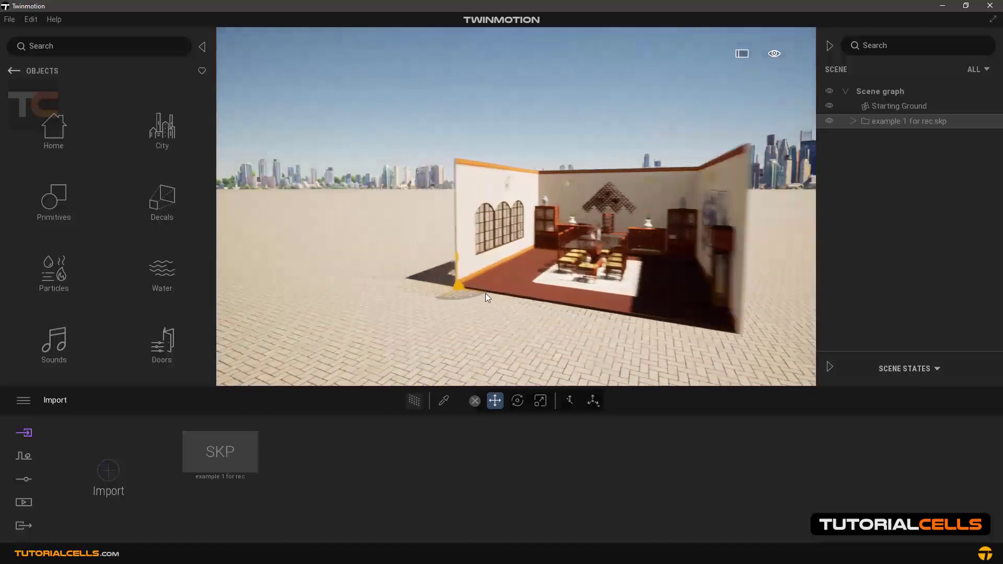
{"action": "right_click_drag", "start_coordinate": [420, 270], "coordinate": [329, 266]}
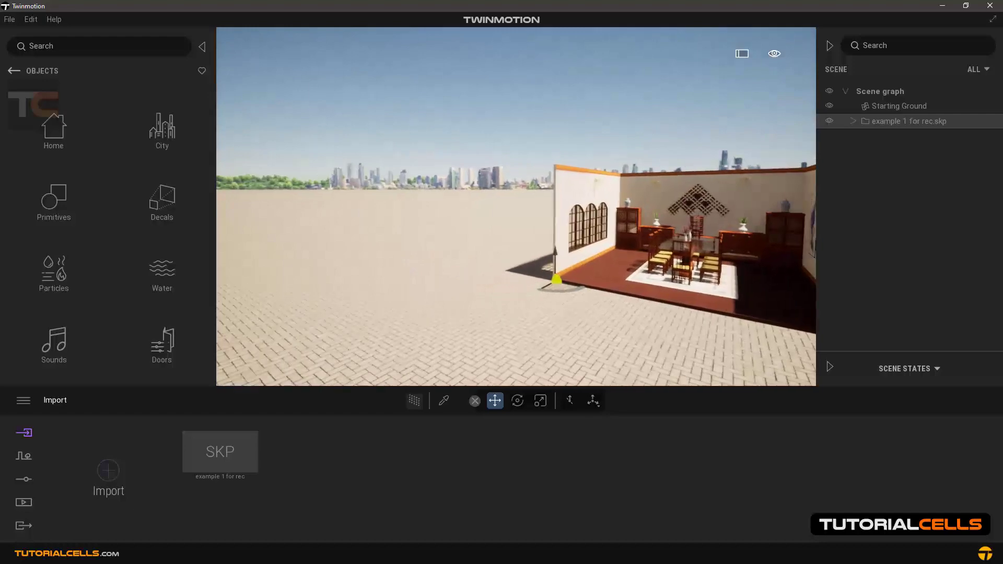
Place a 10 m base circle from Primitives beside the room and pick its MI_Base material.
{"action": "left_click", "coordinate": [62, 205]}
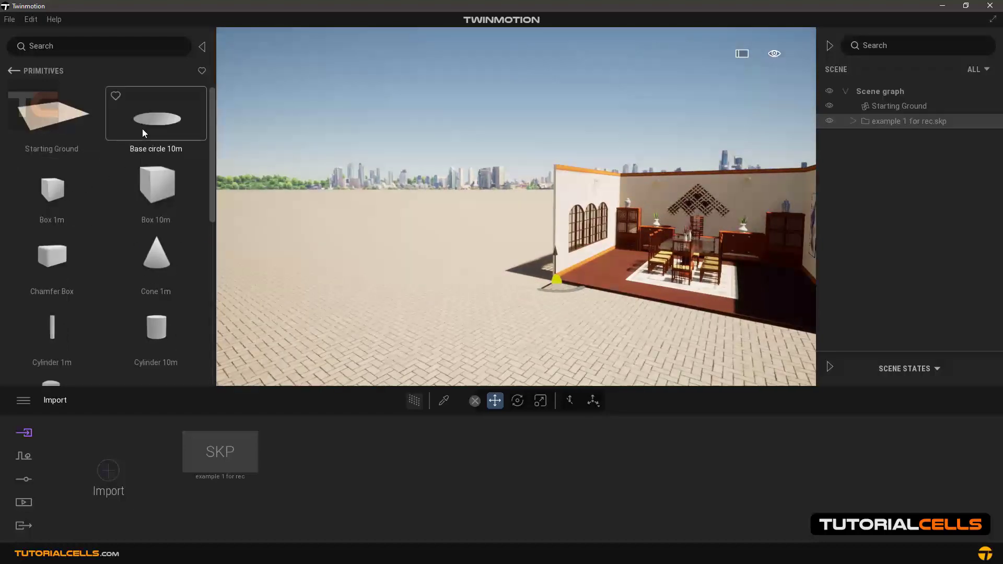
{"action": "left_click_drag", "start_coordinate": [142, 129], "coordinate": [422, 269]}
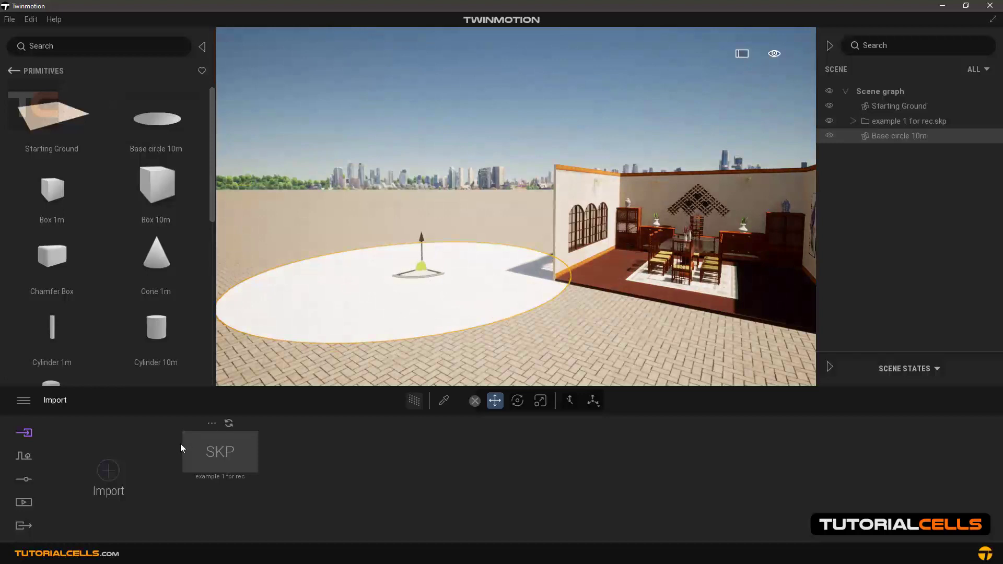
{"action": "left_click", "coordinate": [444, 401]}
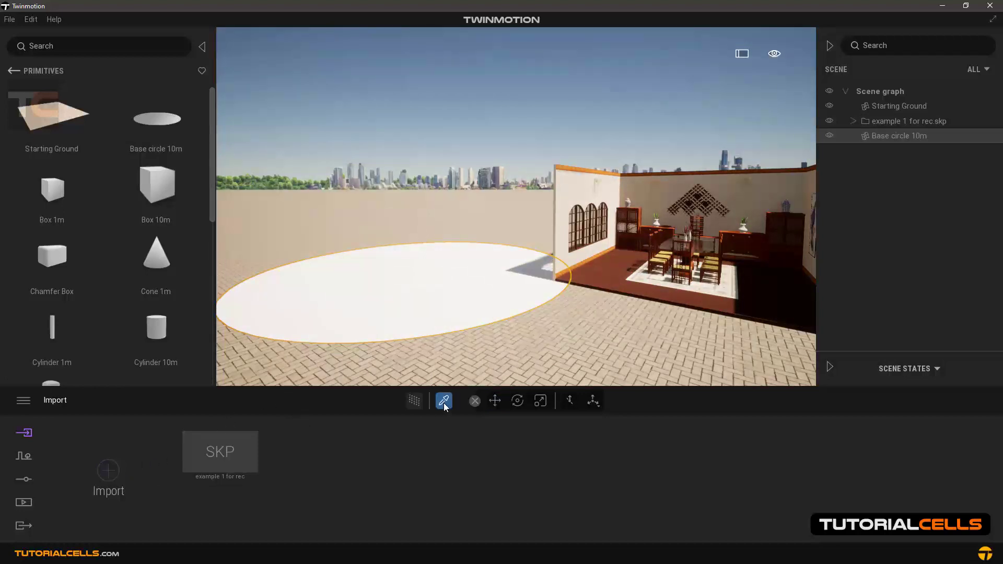
{"action": "left_click", "coordinate": [430, 305]}
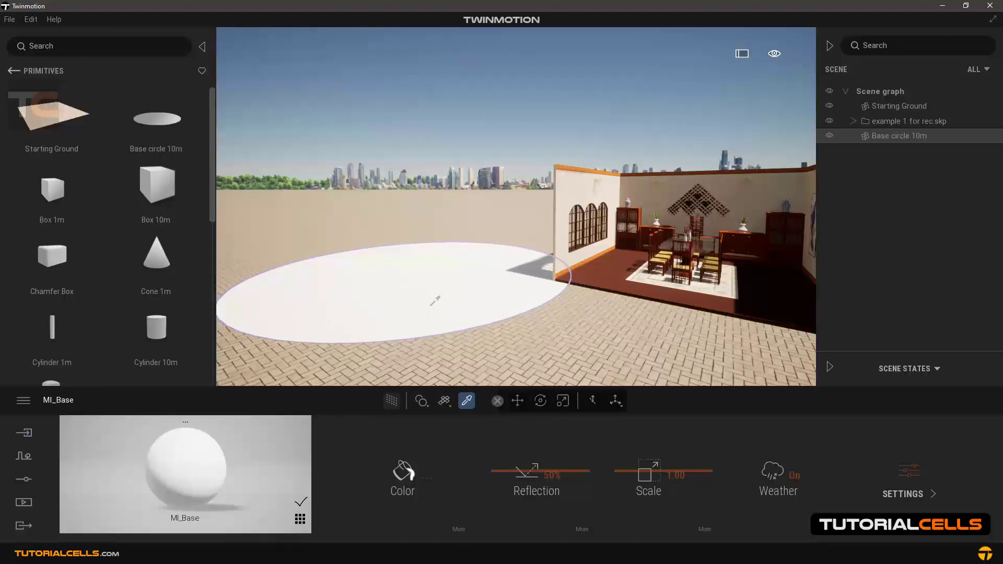
Load patterned_fabric_14_diffuse from the patterned_fabric folder as the material's colour texture.
{"action": "left_click", "coordinate": [459, 530]}
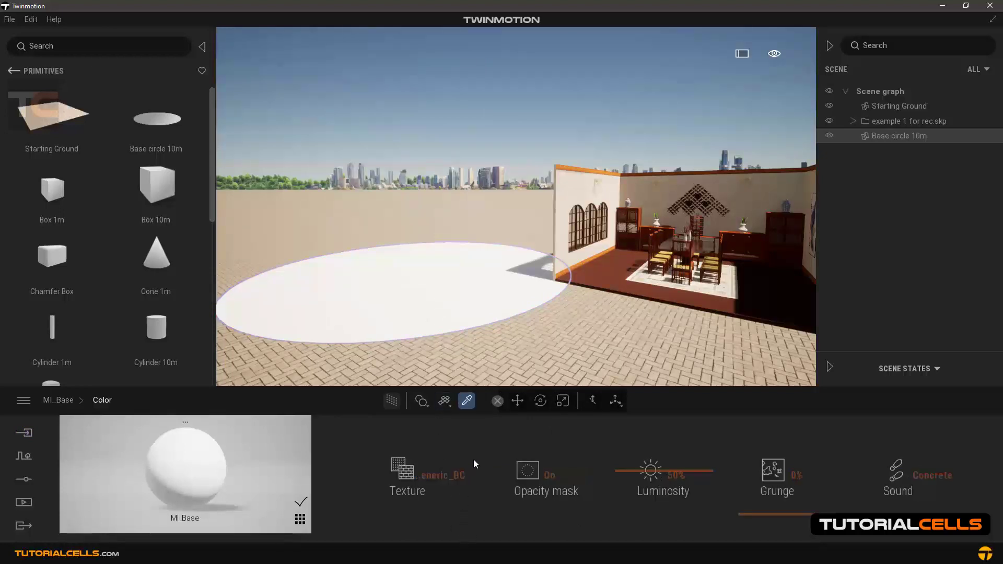
{"action": "right_click", "coordinate": [461, 473]}
{"action": "left_click", "coordinate": [396, 396]}
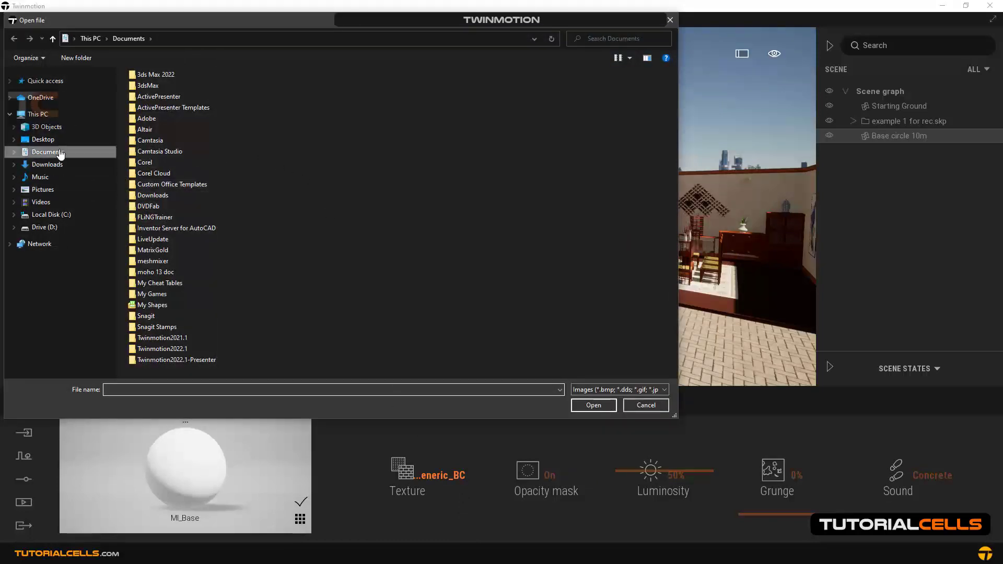
{"action": "left_click", "coordinate": [43, 139]}
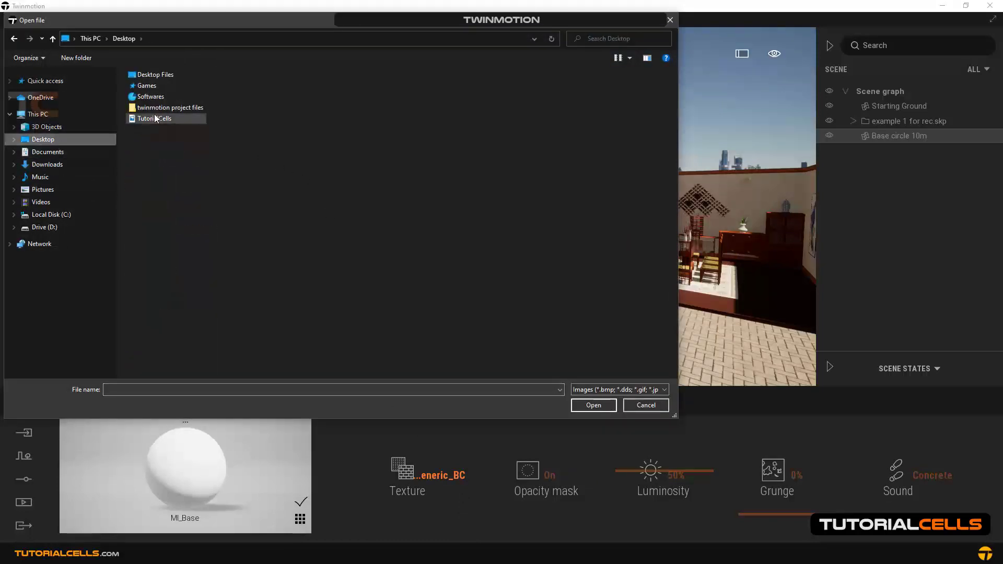
{"action": "double_click", "coordinate": [157, 108]}
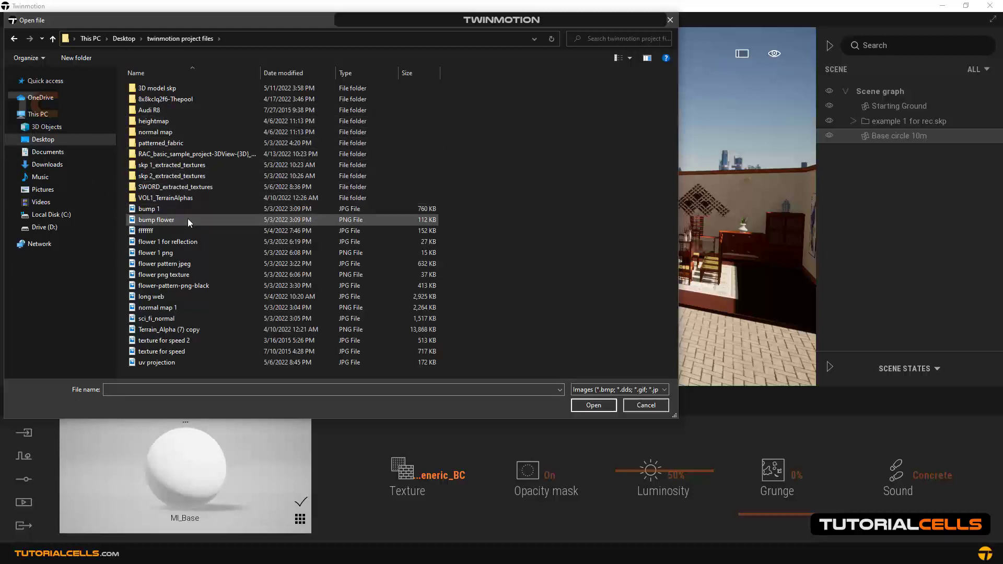
{"action": "left_click_drag", "start_coordinate": [221, 27], "coordinate": [237, 28]}
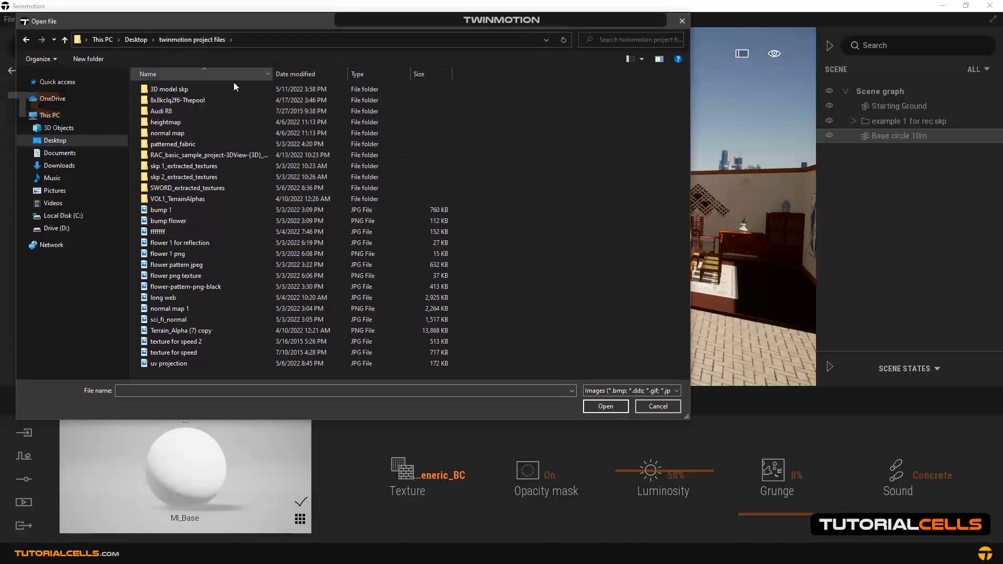
{"action": "double_click", "coordinate": [168, 148]}
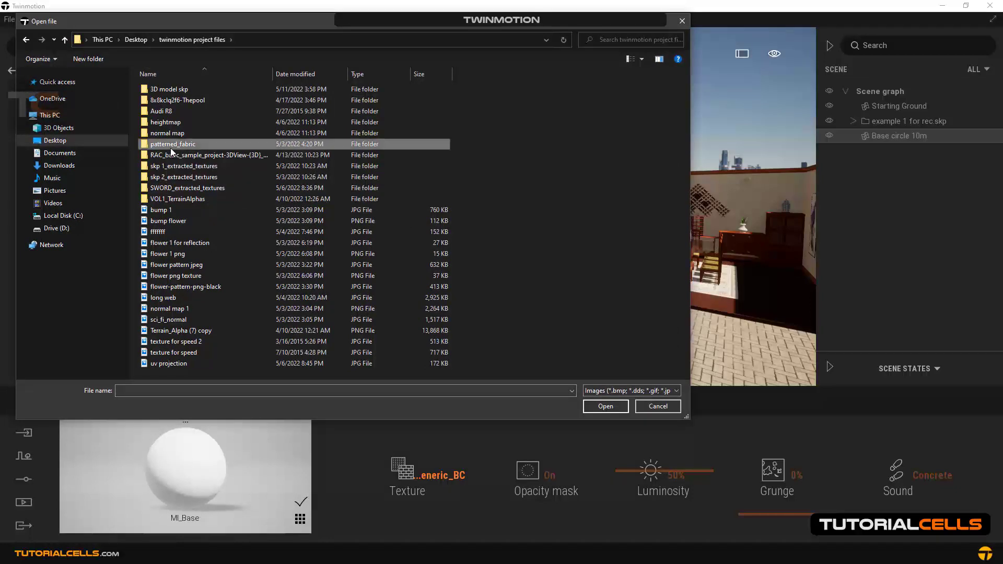
{"action": "left_click", "coordinate": [180, 113]}
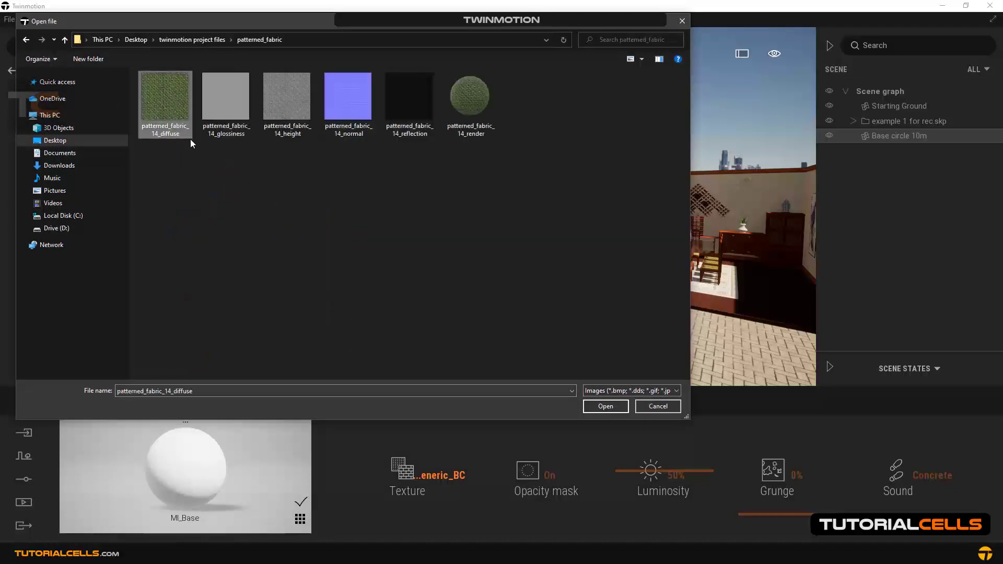
{"action": "left_click", "coordinate": [594, 408]}
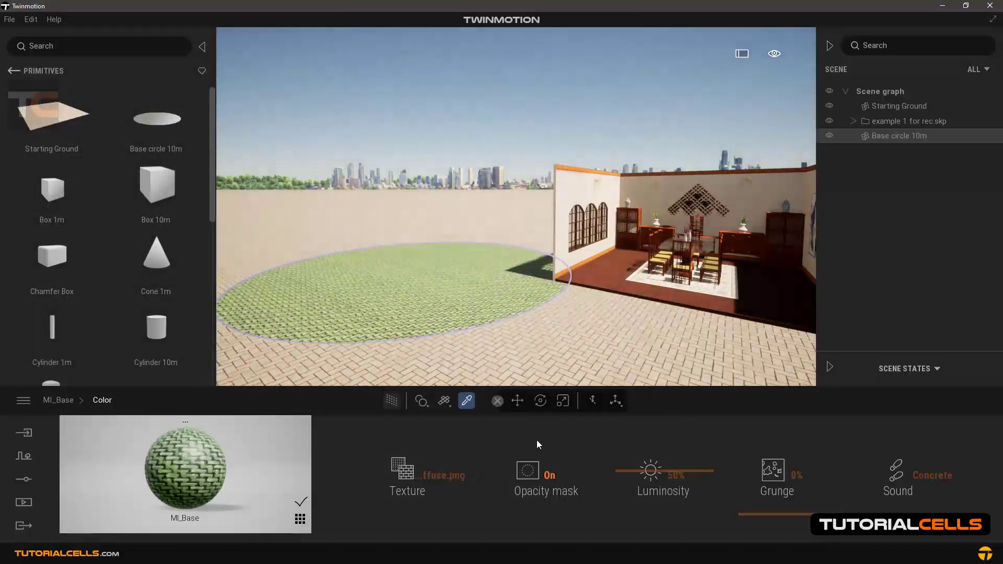
Raise the MI_Base bump strength and load a normal map texture.
{"action": "left_click", "coordinate": [518, 401]}
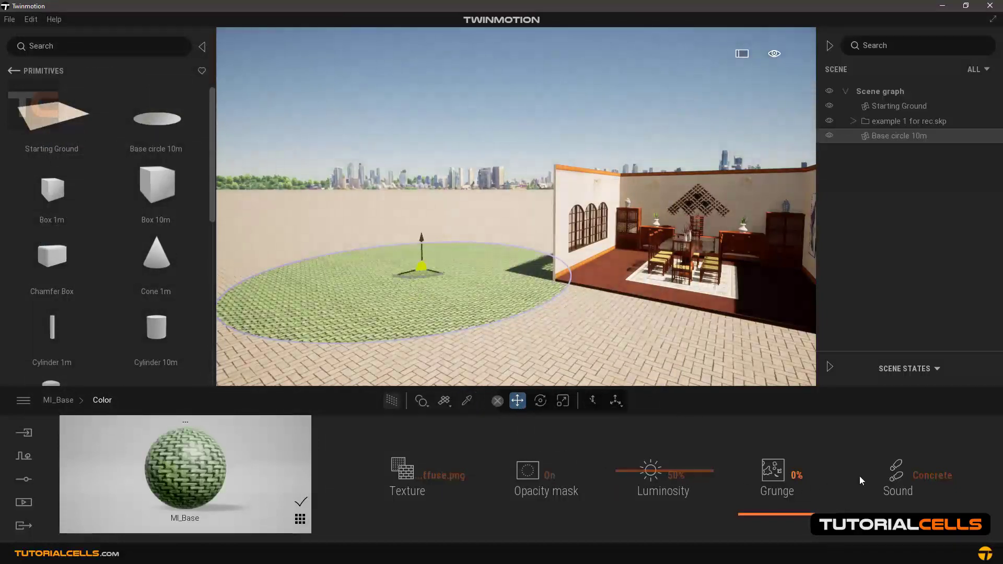
{"action": "left_click", "coordinate": [55, 400]}
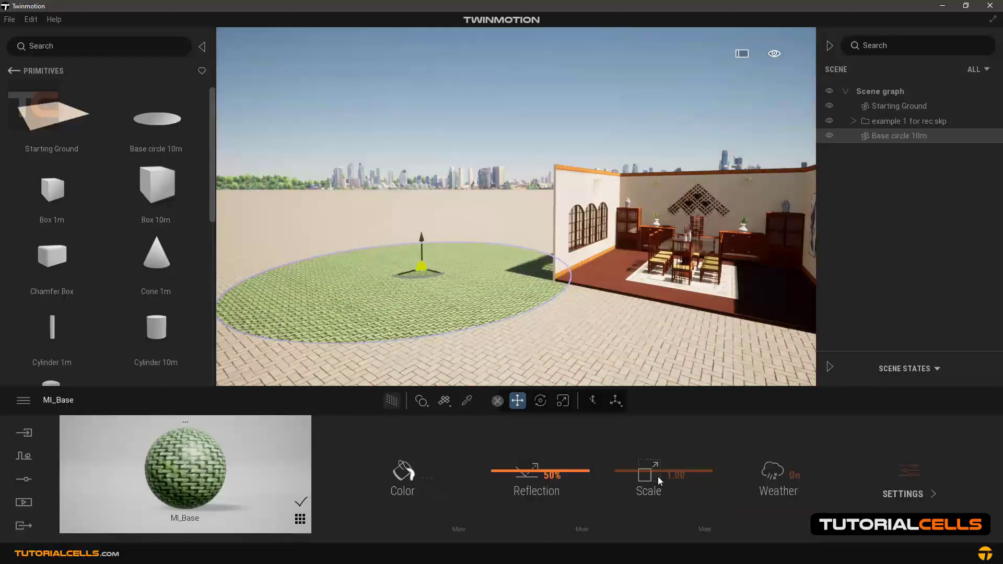
{"action": "left_click", "coordinate": [901, 478]}
{"action": "left_click_drag", "start_coordinate": [428, 514], "coordinate": [456, 514]}
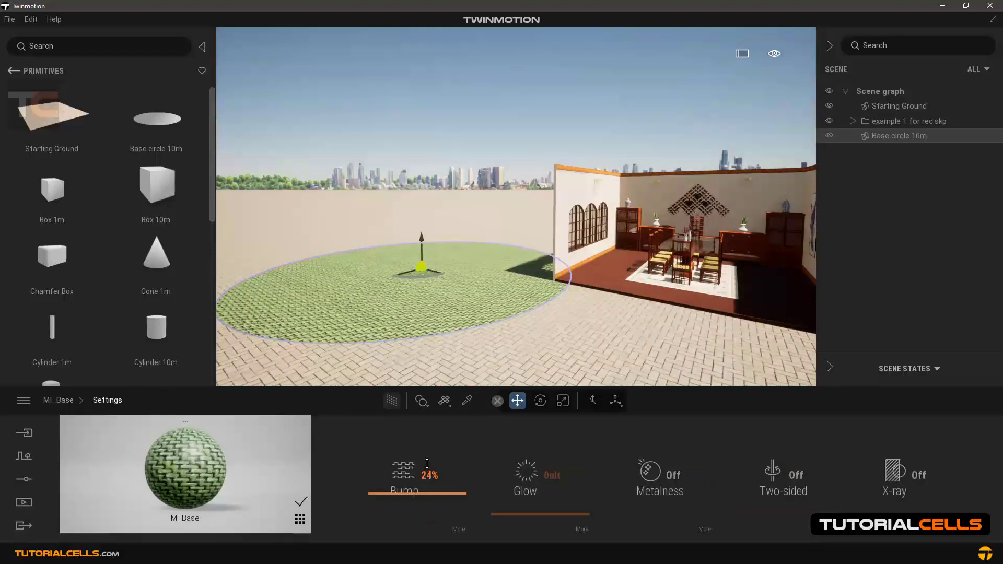
{"action": "left_click", "coordinate": [457, 529]}
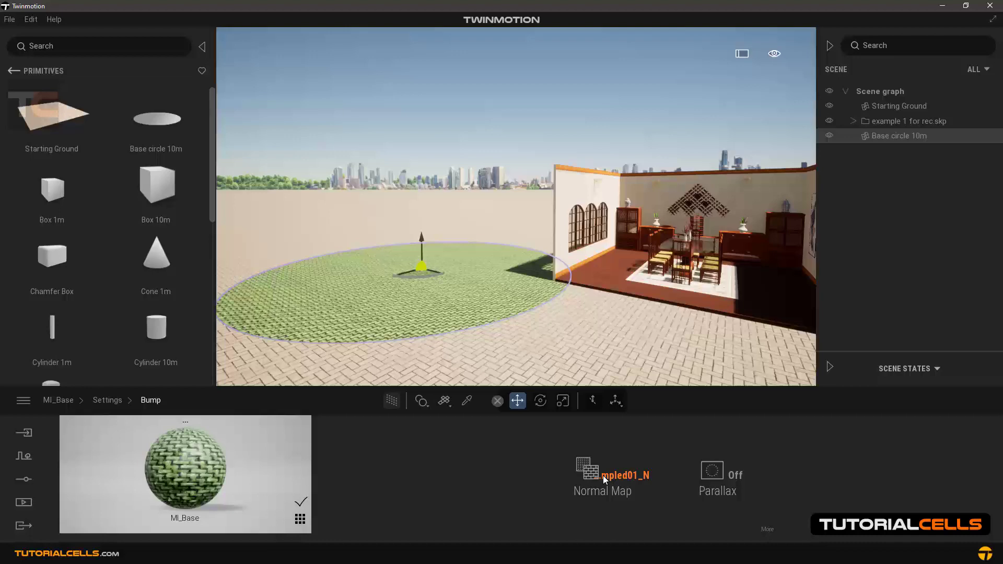
{"action": "left_click", "coordinate": [556, 396]}
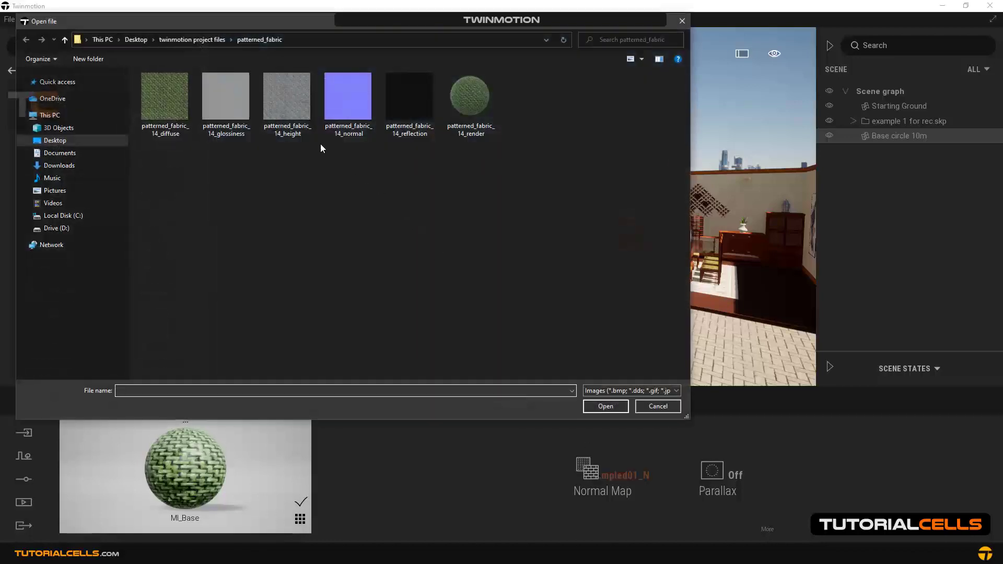
{"action": "left_click", "coordinate": [335, 106]}
{"action": "double_click", "coordinate": [335, 105]}
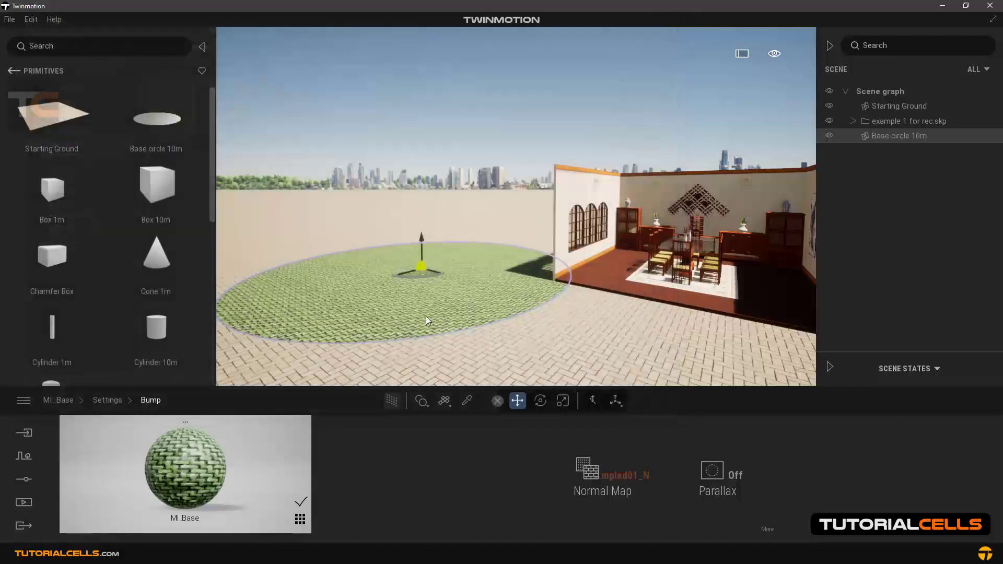
Enable parallax and load patterned_fabric_14_height as the height map.
{"action": "left_click", "coordinate": [732, 476]}
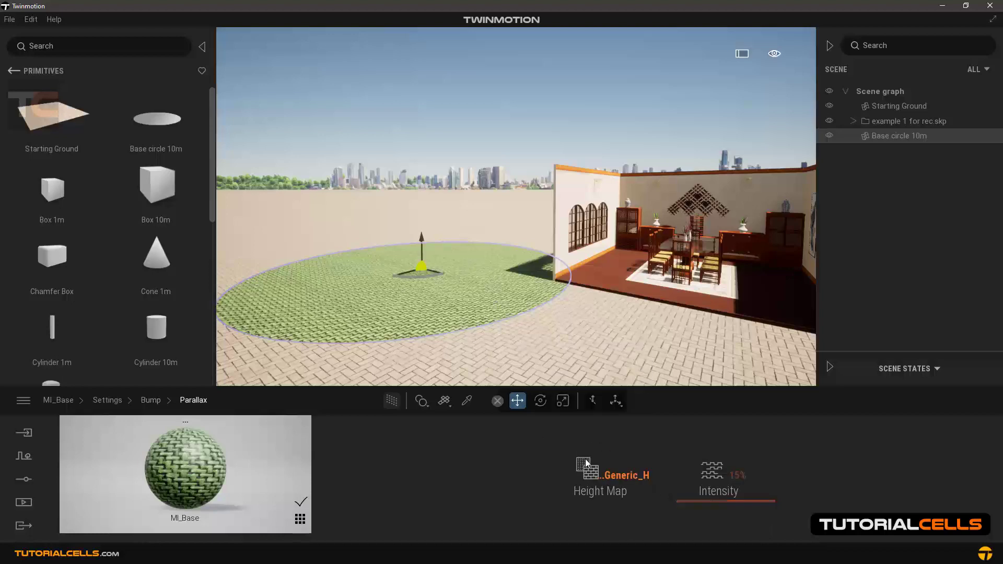
{"action": "mouse_move", "coordinate": [601, 475]}
{"action": "left_click", "coordinate": [573, 396]}
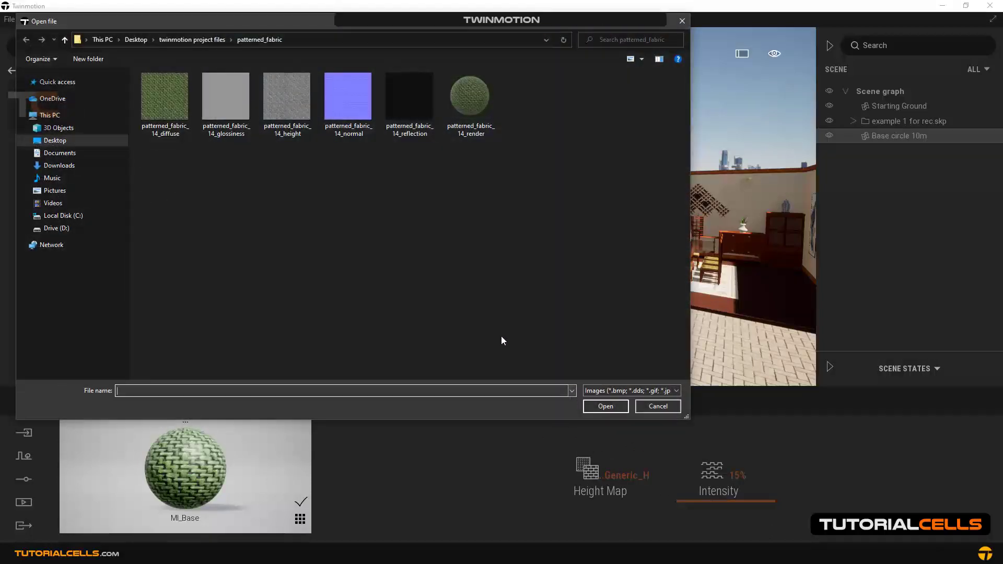
{"action": "double_click", "coordinate": [292, 109]}
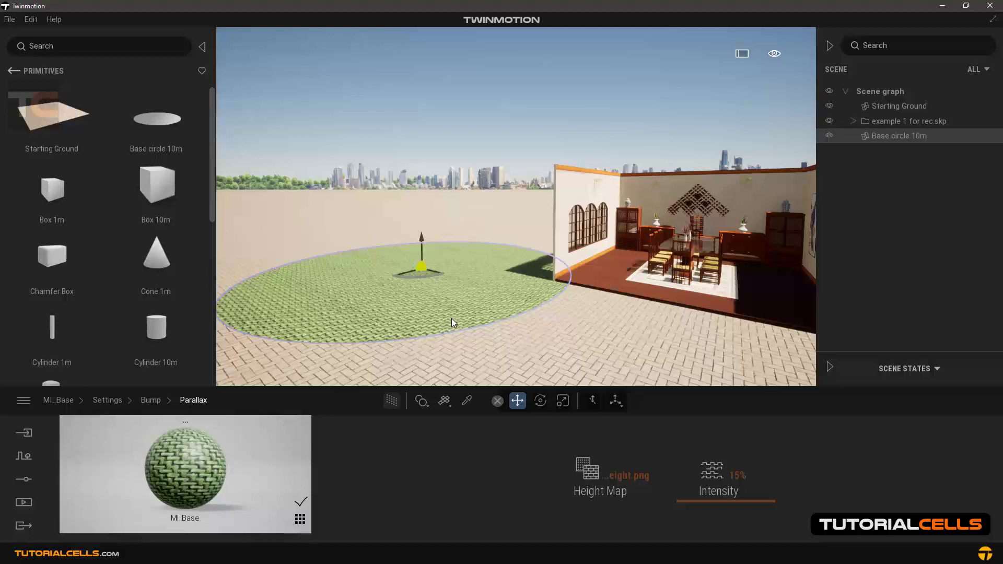
{"action": "scroll", "coordinate": [451, 318], "scroll_direction": "down", "scroll_amount": 2}
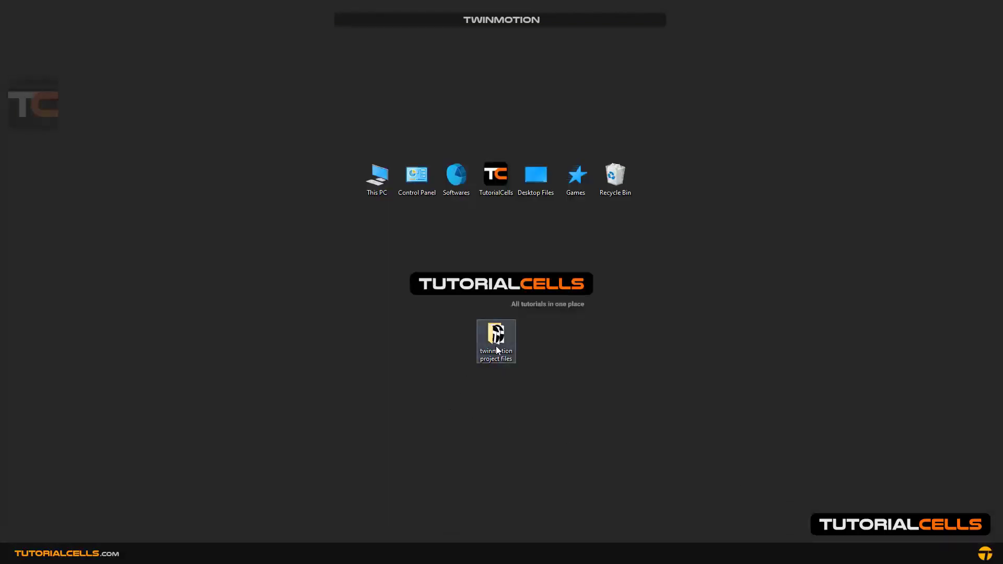
{"action": "double_click", "coordinate": [497, 350]}
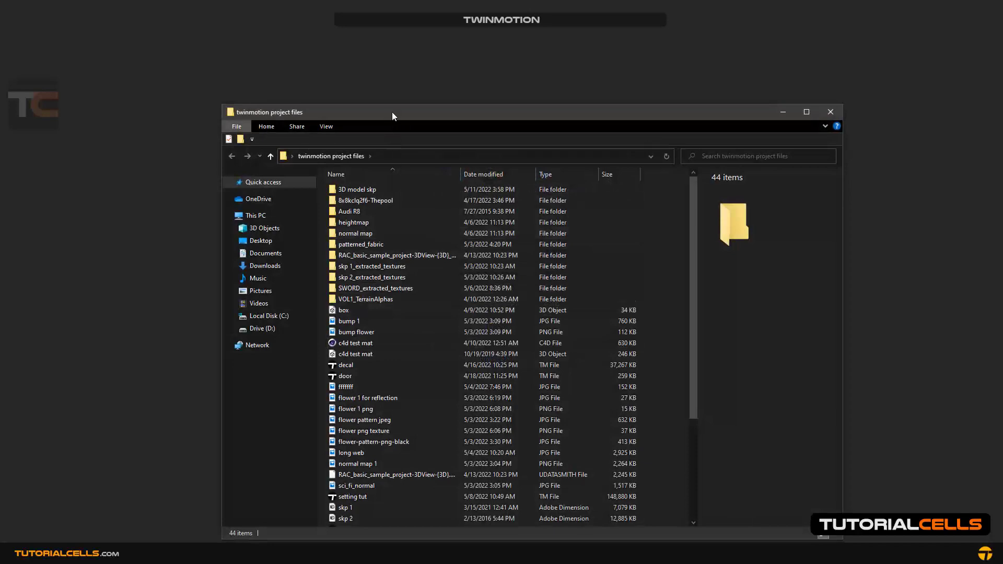
{"action": "left_click_drag", "start_coordinate": [387, 109], "coordinate": [371, 67]}
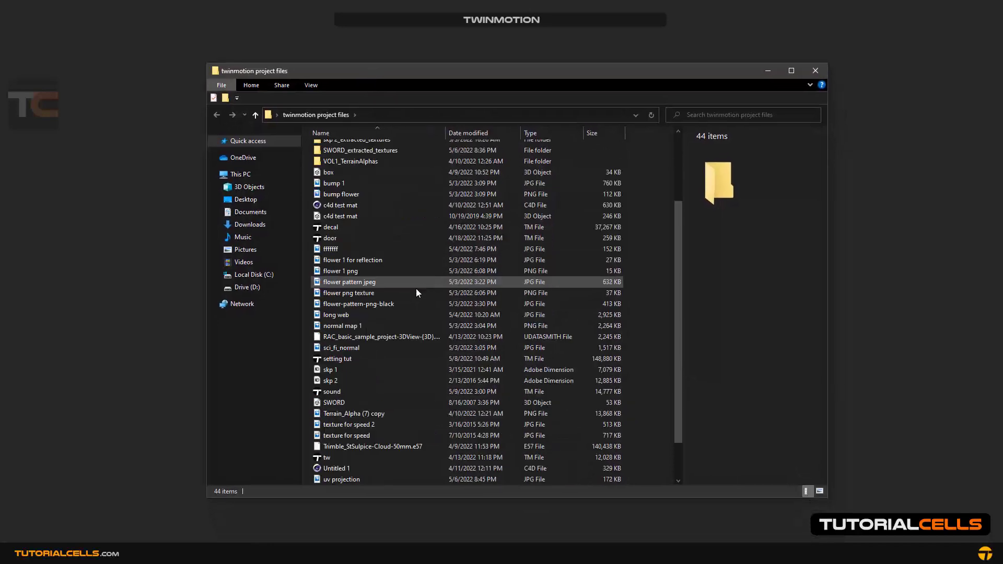
{"action": "left_click", "coordinate": [337, 204]}
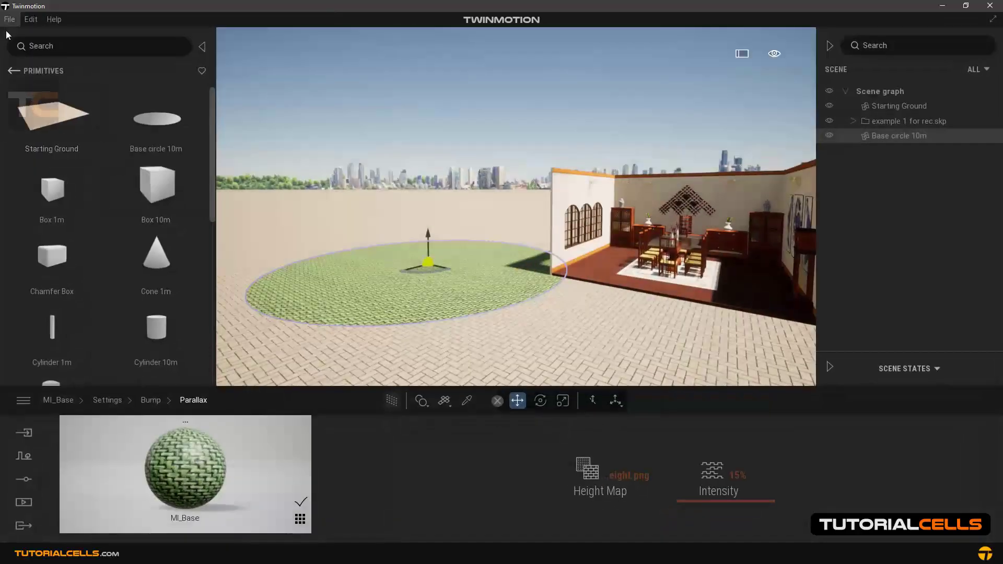
Use Save as to store the scene as t1 in the Desktop folder.
{"action": "left_click", "coordinate": [13, 72]}
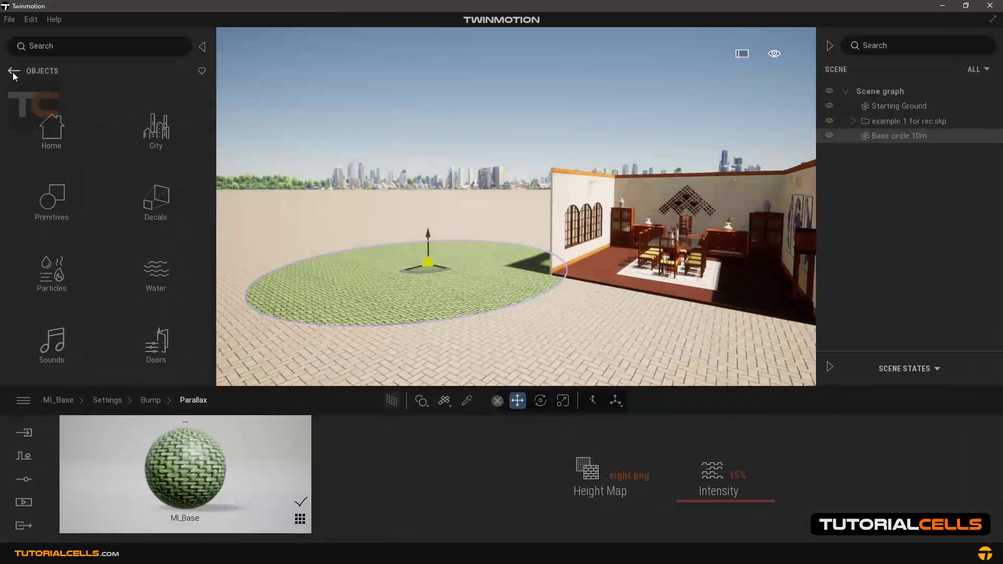
{"action": "left_click", "coordinate": [10, 19]}
{"action": "left_click", "coordinate": [51, 120]}
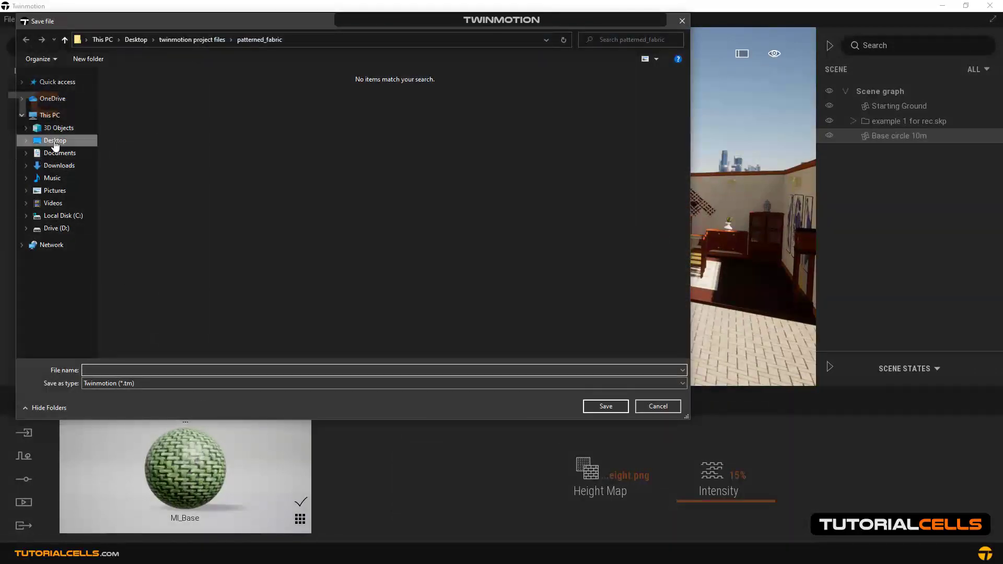
{"action": "left_click", "coordinate": [55, 141]}
{"action": "left_click", "coordinate": [206, 370]}
{"action": "type", "text": "t1"}
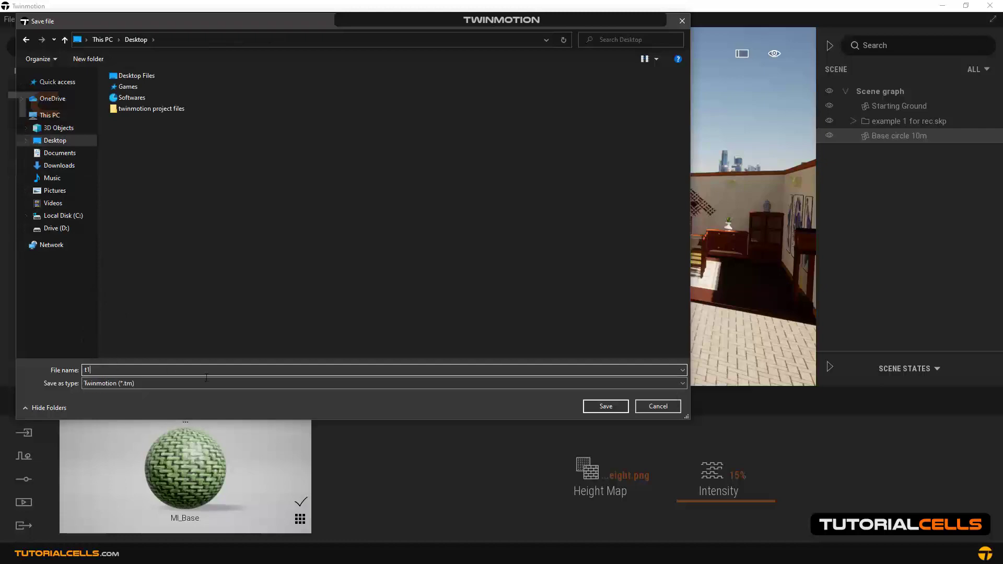
{"action": "left_click", "coordinate": [607, 406]}
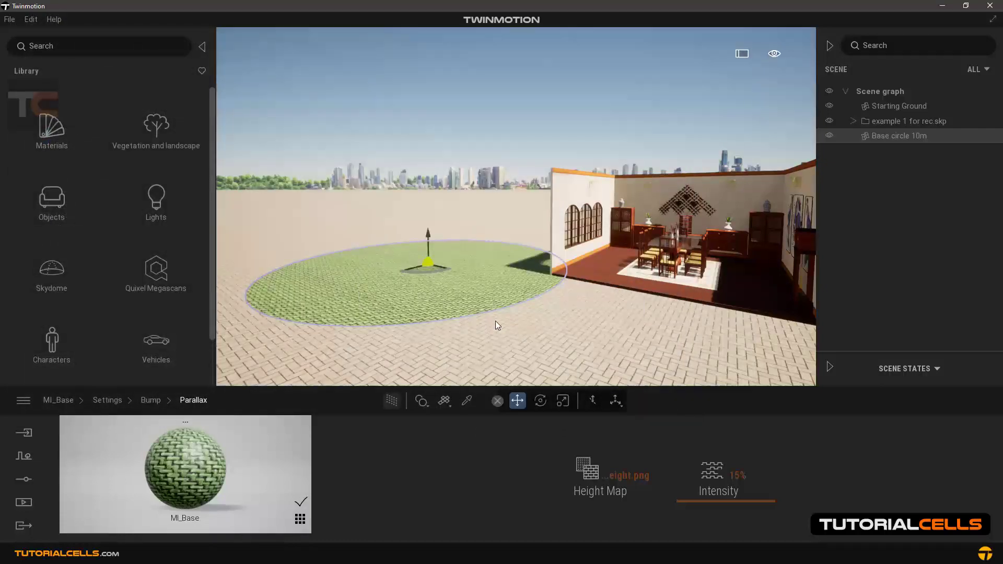
Start a new empty scene and minimise Twinmotion.
{"action": "left_click", "coordinate": [10, 19]}
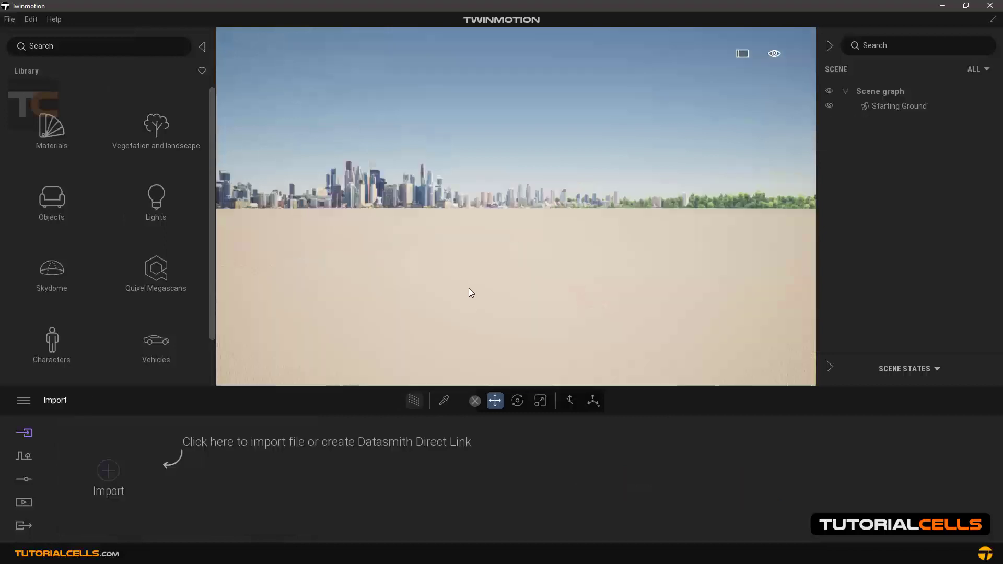
{"action": "left_click", "coordinate": [941, 8]}
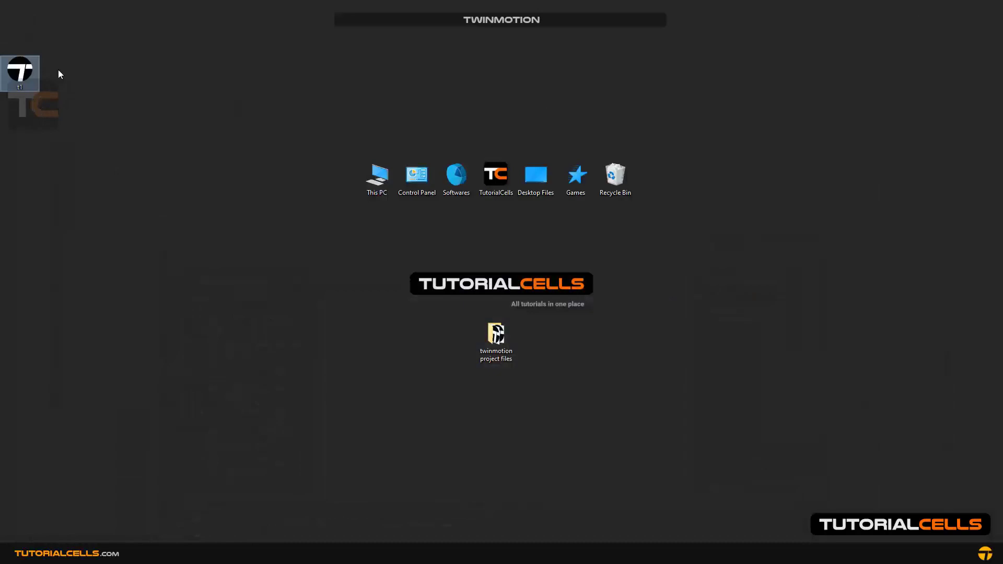
Rename patterned_fabric in twinmotion project files to patterned_fabric-2, then minimise Explorer.
{"action": "double_click", "coordinate": [495, 337]}
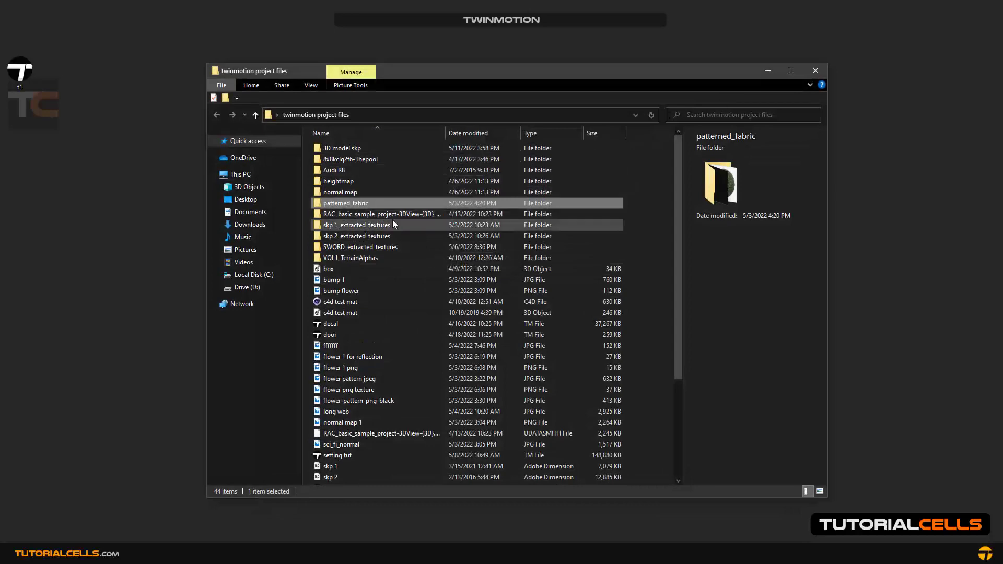
{"action": "right_click", "coordinate": [339, 206]}
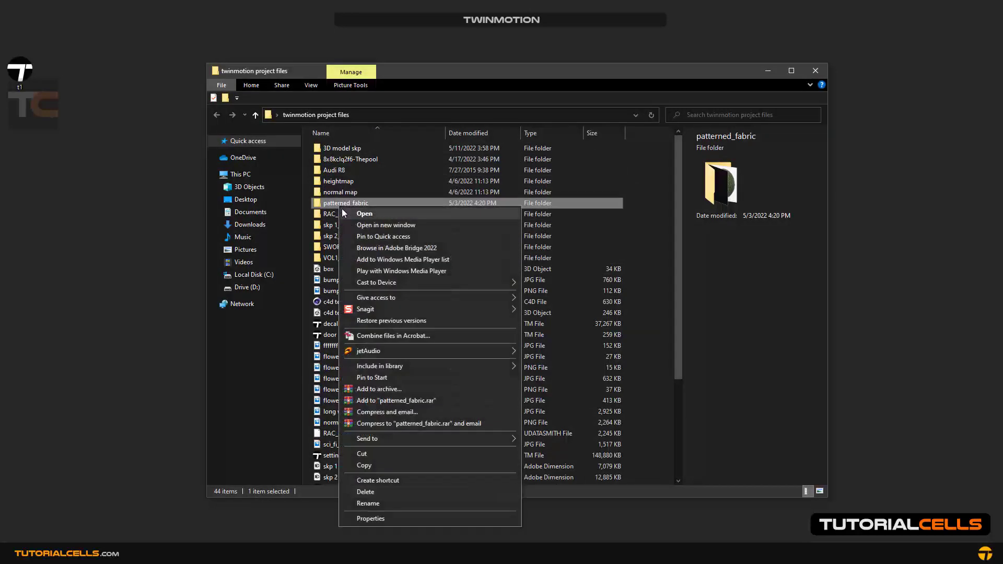
{"action": "left_click", "coordinate": [367, 504]}
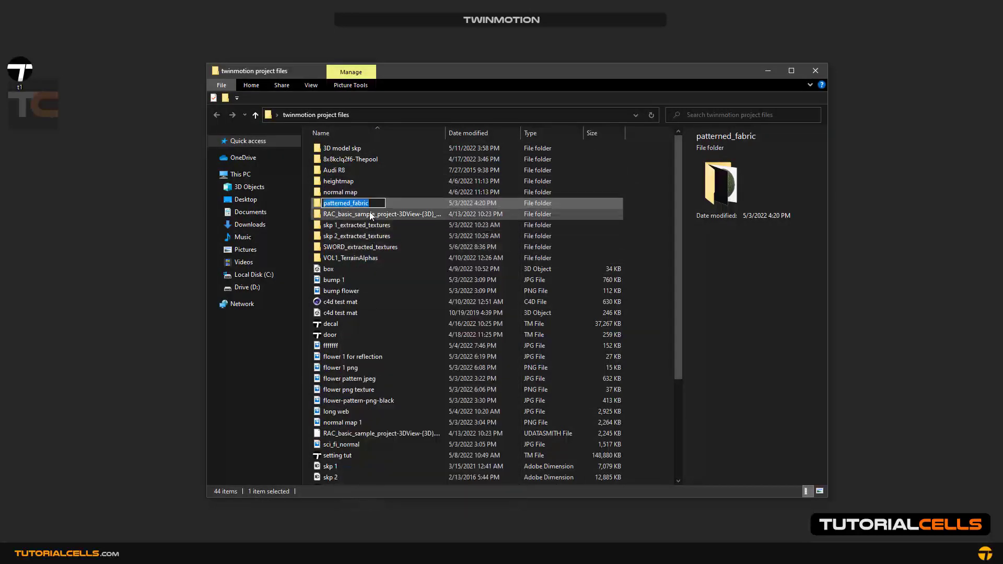
{"action": "type", "text": "-"}
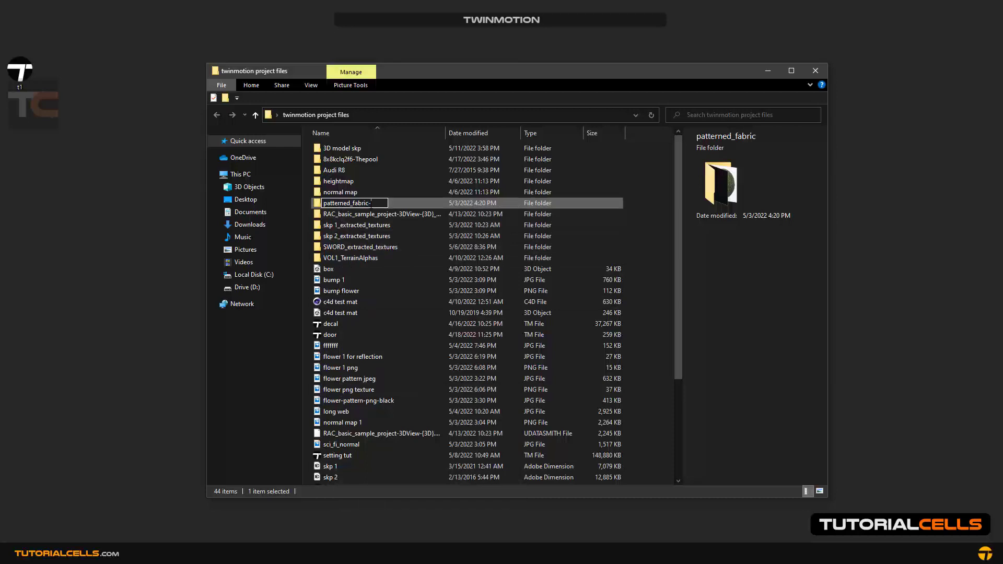
{"action": "type", "text": "-"}
{"action": "key", "text": "BackSpace"}
{"action": "type", "text": "2"}
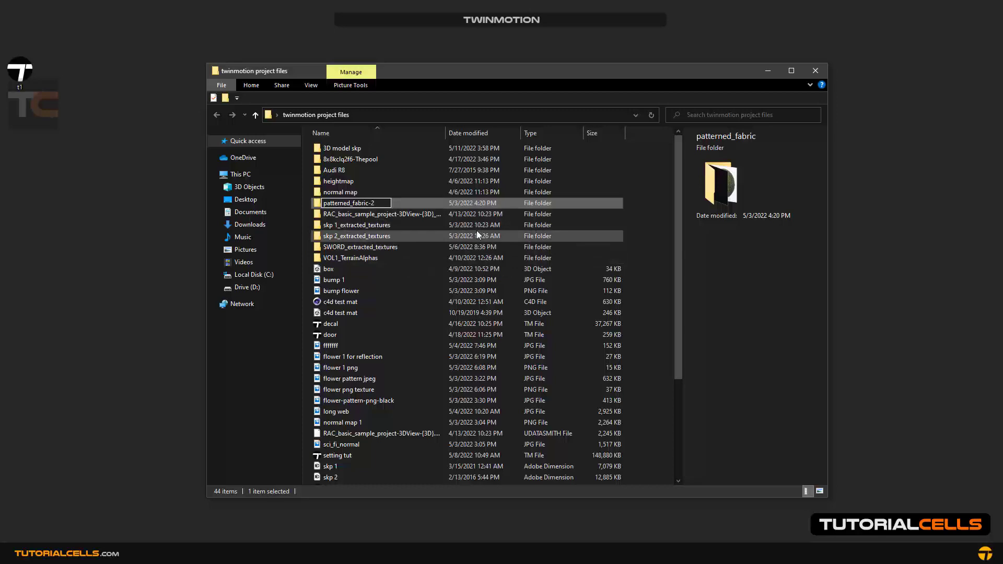
{"action": "key", "text": "Return"}
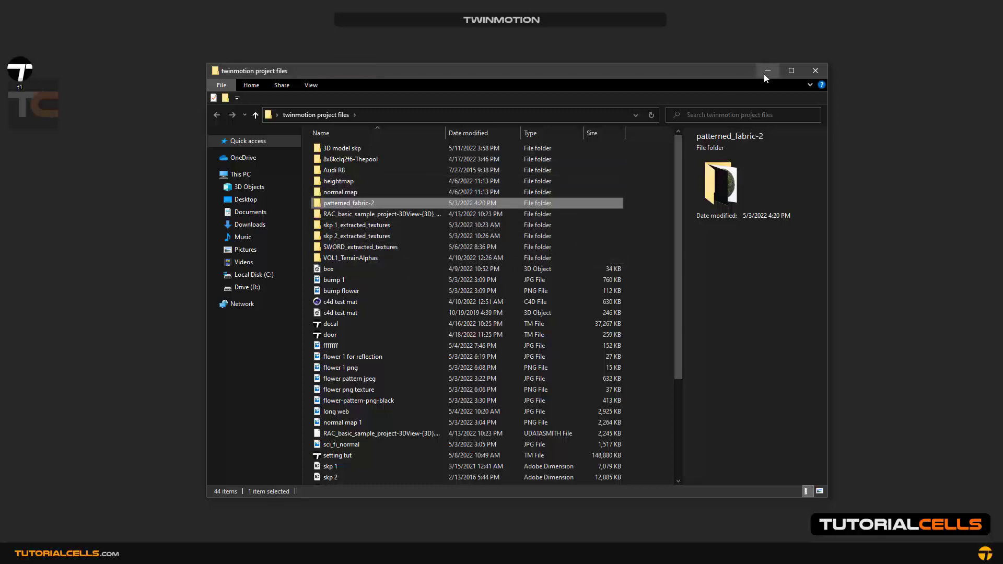
{"action": "left_click", "coordinate": [767, 72]}
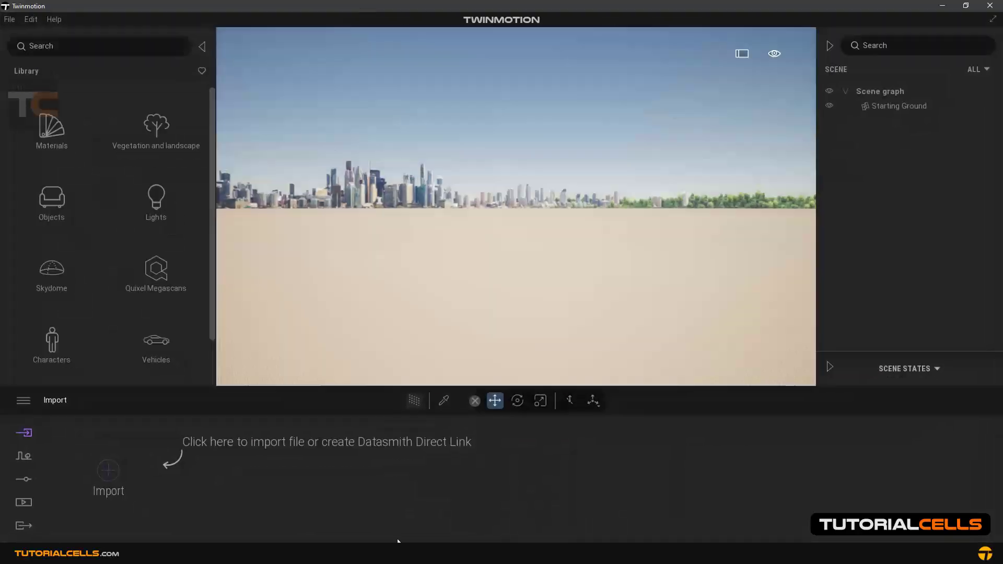
Reopen the t1 scene and open the folder browser for its three missing textures.
{"action": "left_click", "coordinate": [10, 20]}
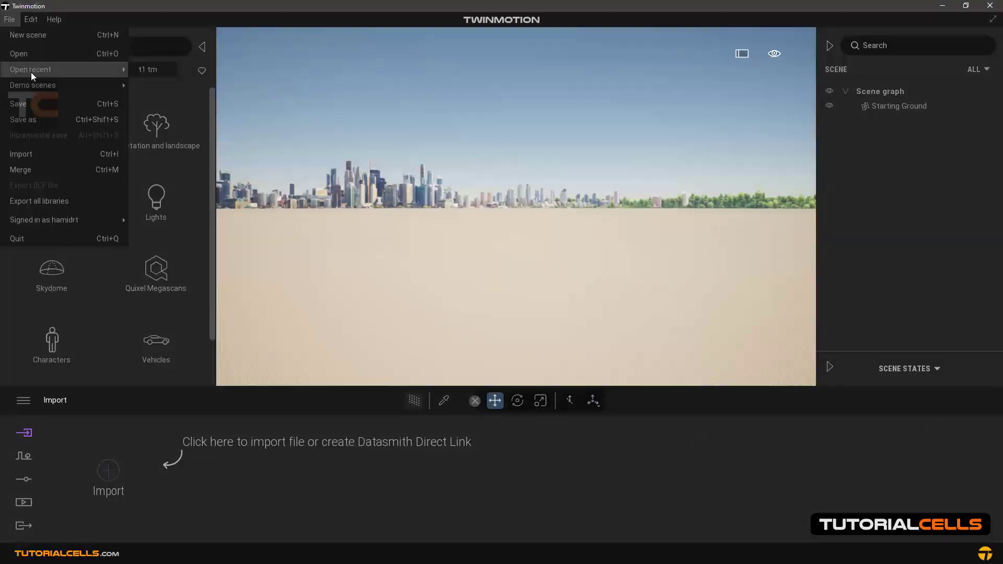
{"action": "left_click", "coordinate": [145, 73]}
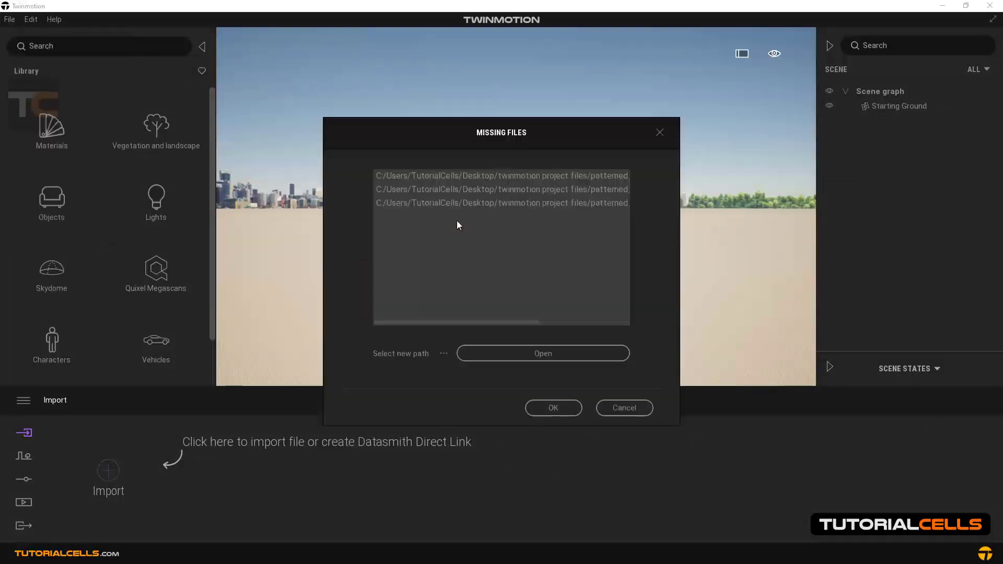
{"action": "left_click_drag", "start_coordinate": [446, 137], "coordinate": [441, 134]}
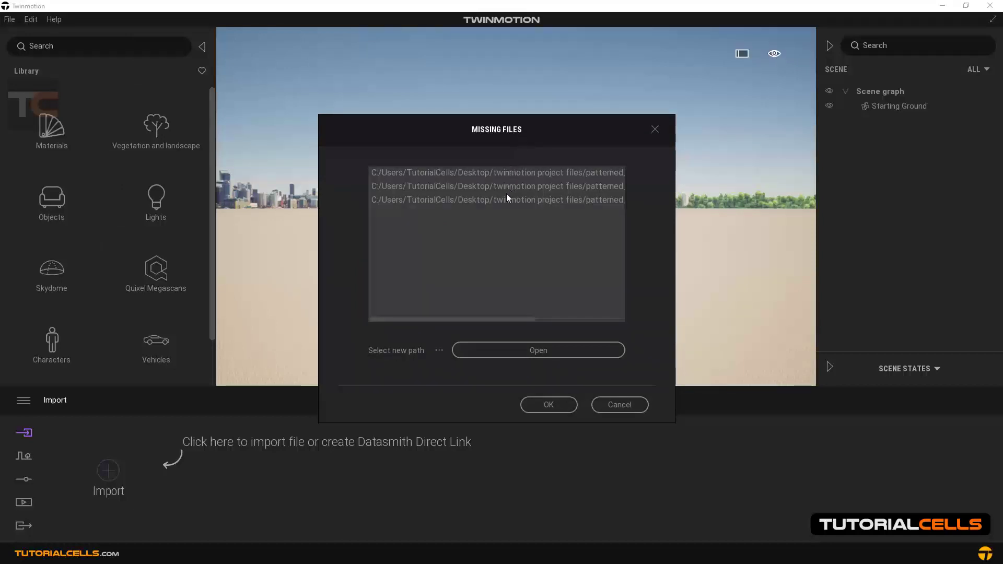
{"action": "left_click_drag", "start_coordinate": [444, 327], "coordinate": [641, 314]}
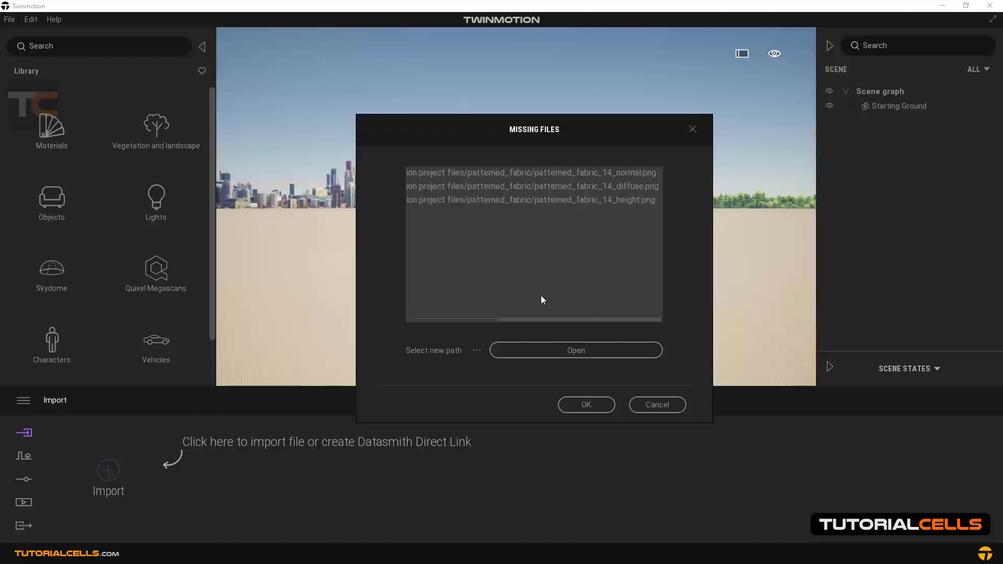
{"action": "mouse_move", "coordinate": [535, 319]}
{"action": "left_mouse_down"}
{"action": "mouse_move", "coordinate": [444, 315]}
{"action": "mouse_move", "coordinate": [568, 317]}
{"action": "mouse_move", "coordinate": [395, 321]}
{"action": "left_mouse_up"}
{"action": "left_click_drag", "start_coordinate": [448, 123], "coordinate": [430, 128]}
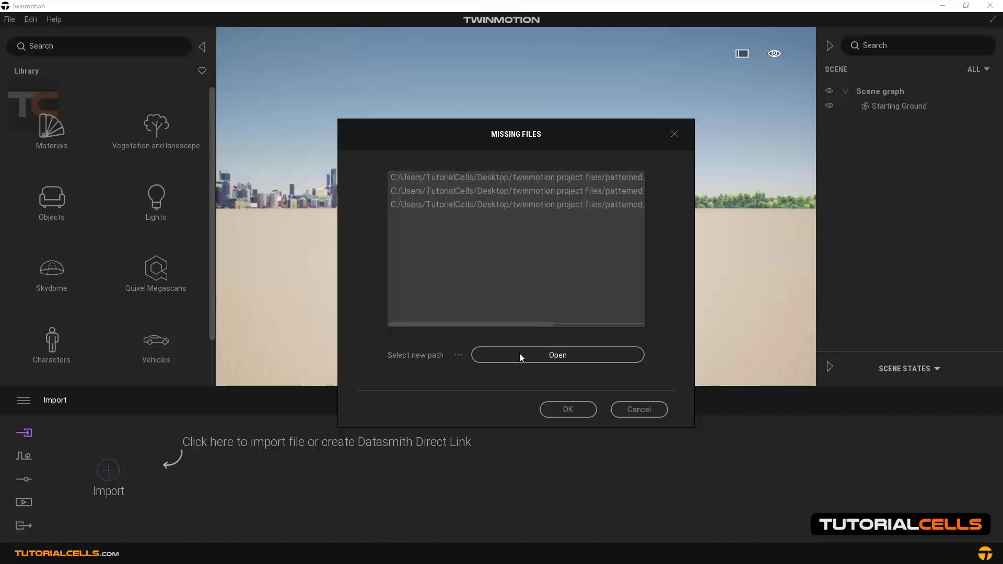
Set patterned_fabric-2 in twinmotion project files as the textures' new path and reload.
{"action": "left_click", "coordinate": [493, 355]}
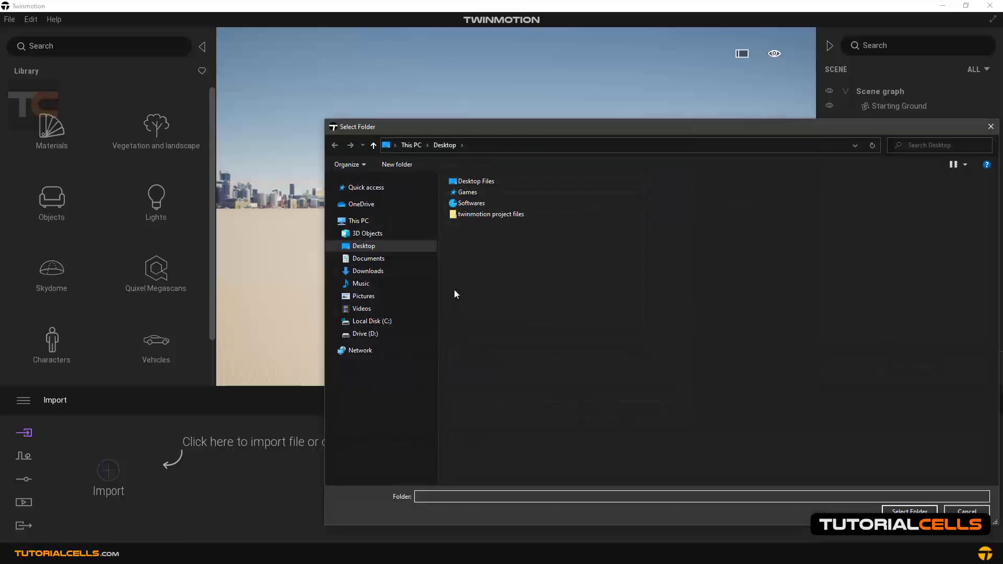
{"action": "double_click", "coordinate": [486, 214]}
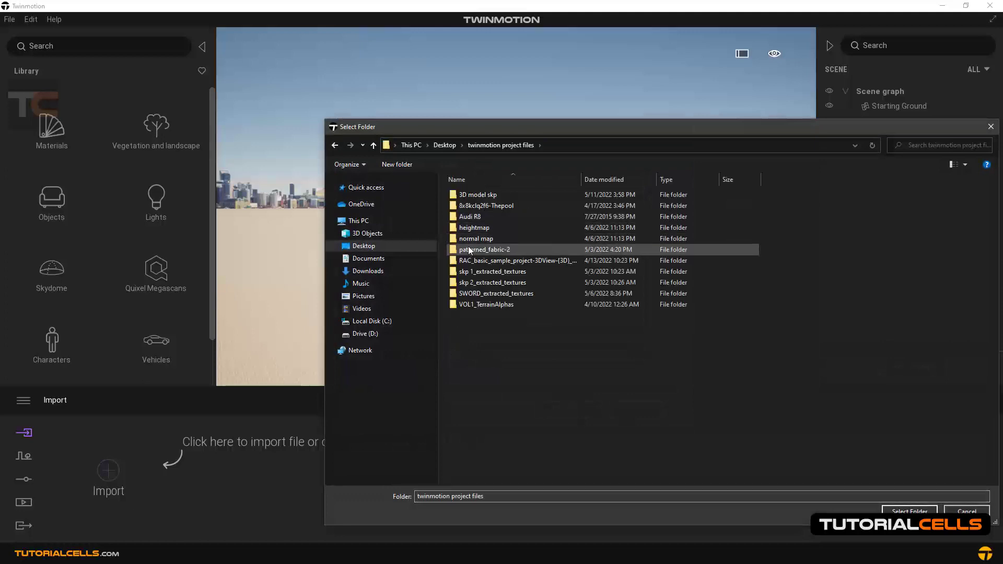
{"action": "left_click", "coordinate": [473, 249]}
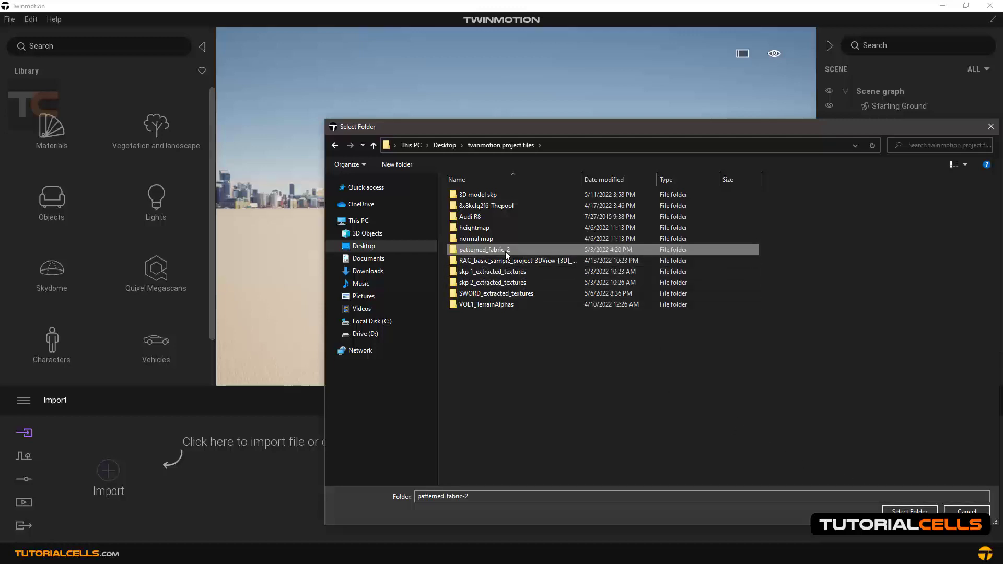
{"action": "left_click", "coordinate": [909, 512]}
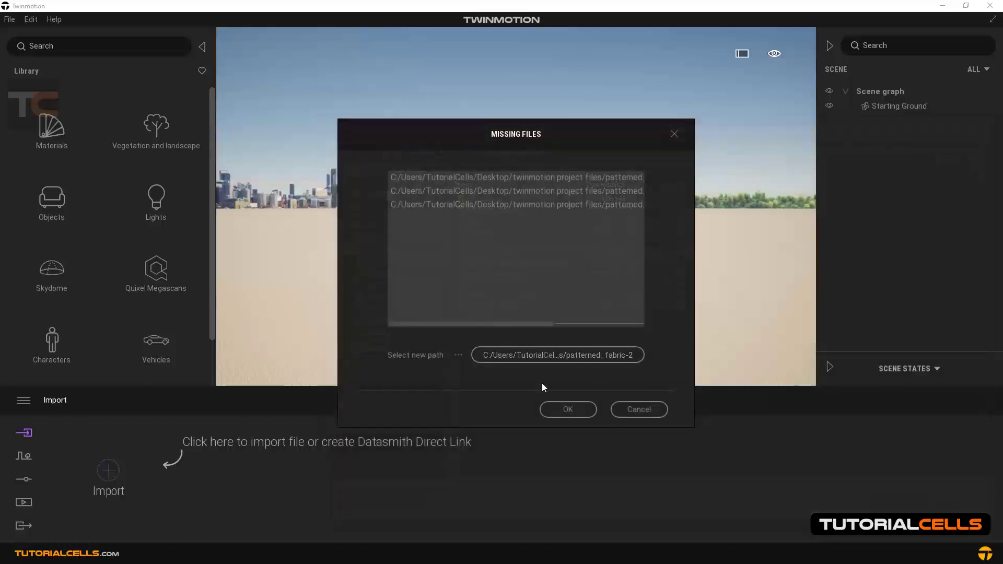
{"action": "left_click", "coordinate": [555, 408]}
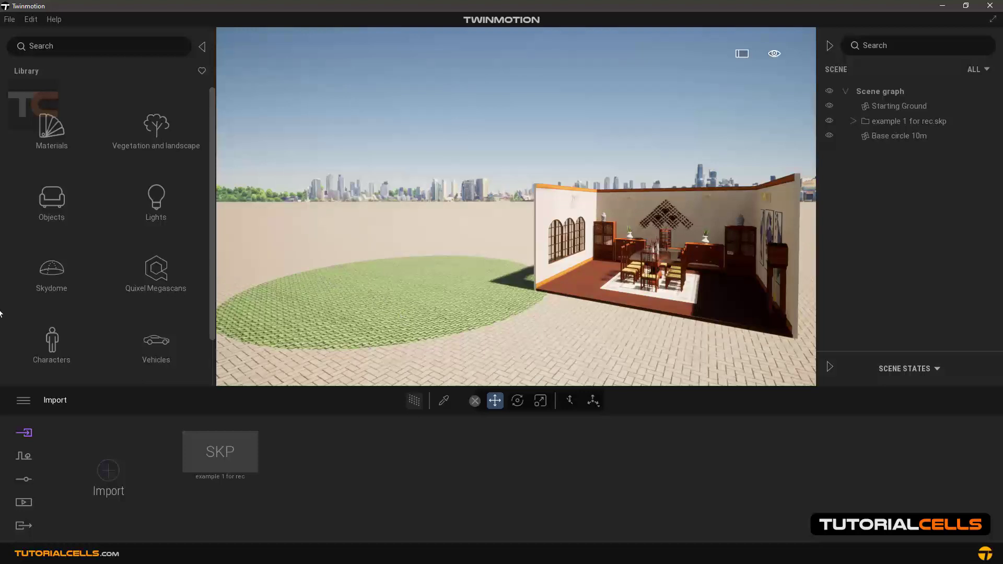
Run the Resource collector with the Desktop as destination and collect the project.
{"action": "left_click", "coordinate": [23, 400]}
{"action": "mouse_move", "coordinate": [52, 324]}
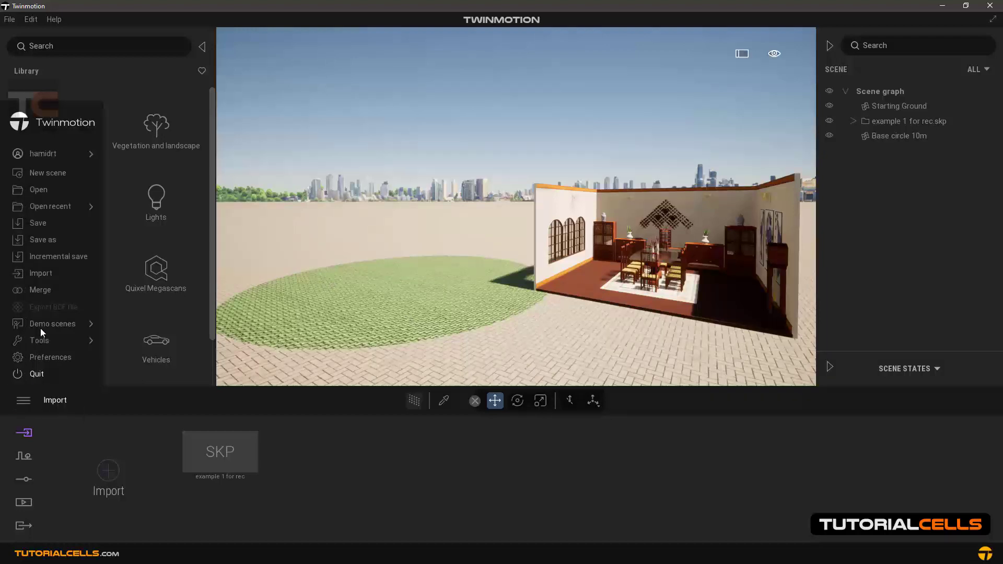
{"action": "left_click", "coordinate": [23, 401]}
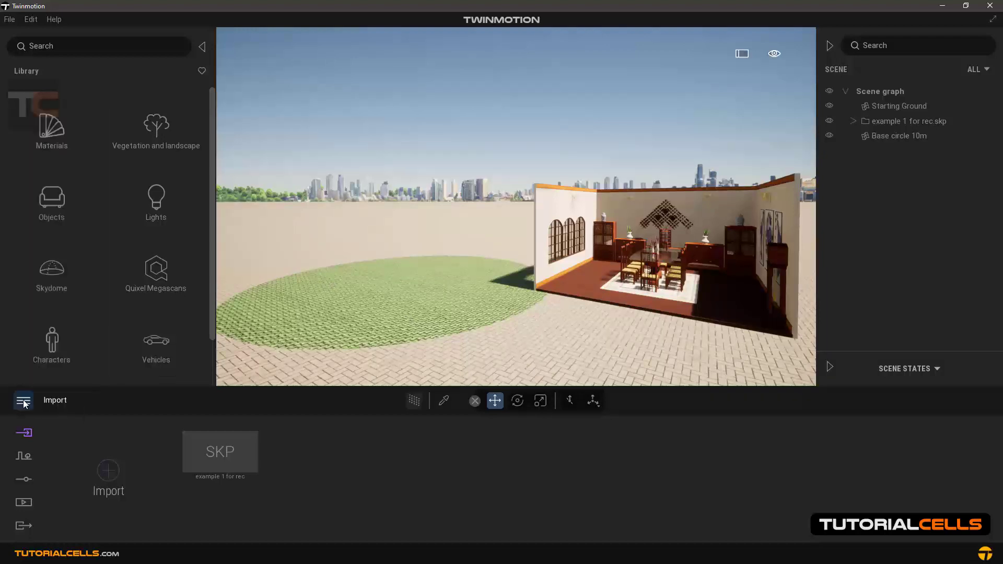
{"action": "left_click", "coordinate": [120, 341]}
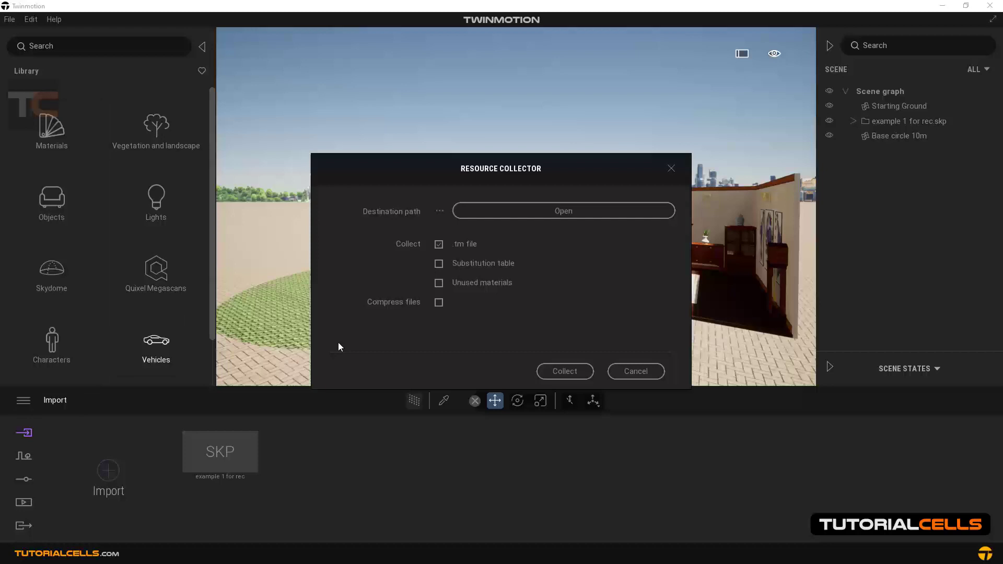
{"action": "left_click", "coordinate": [505, 213]}
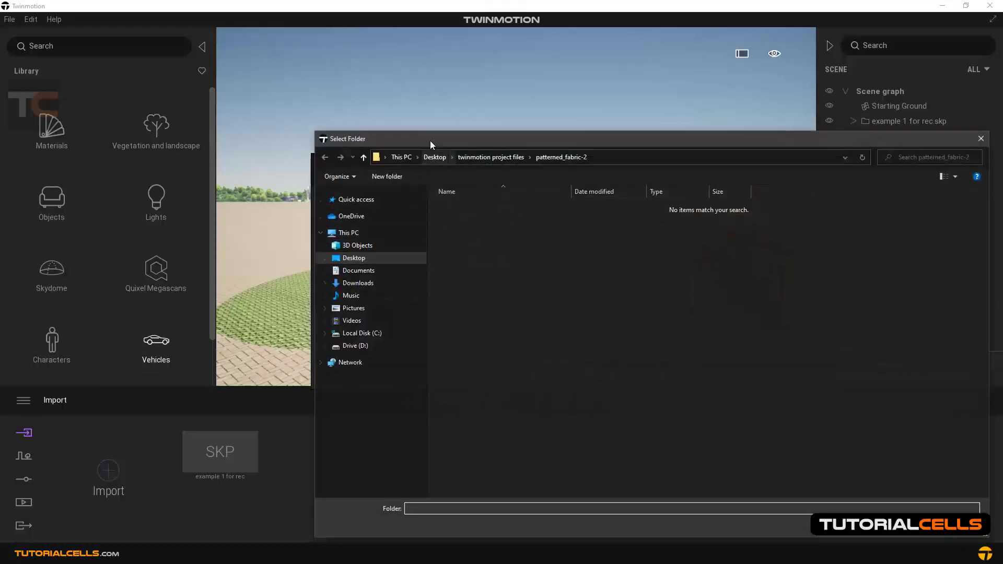
{"action": "left_click", "coordinate": [352, 248]}
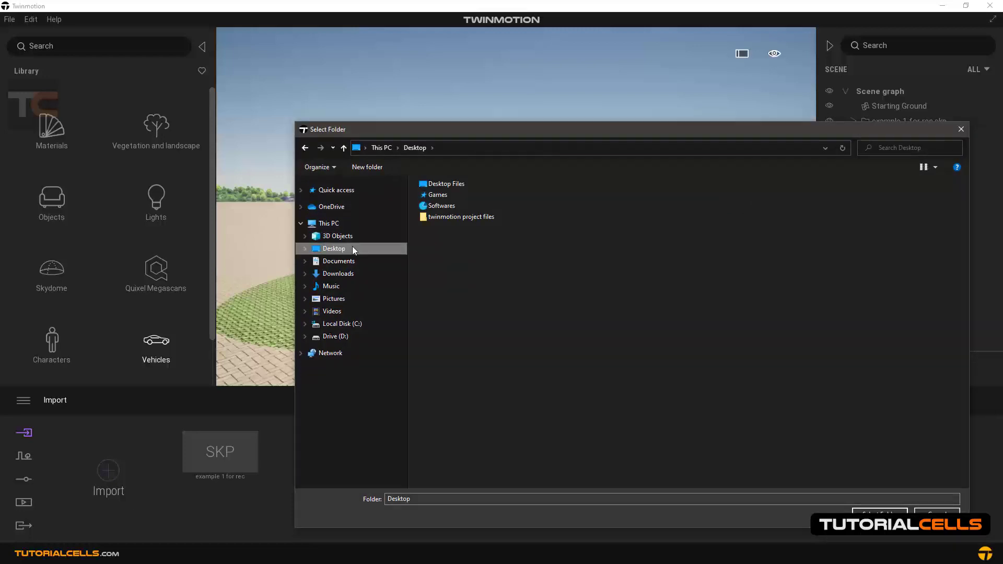
{"action": "left_click", "coordinate": [880, 514]}
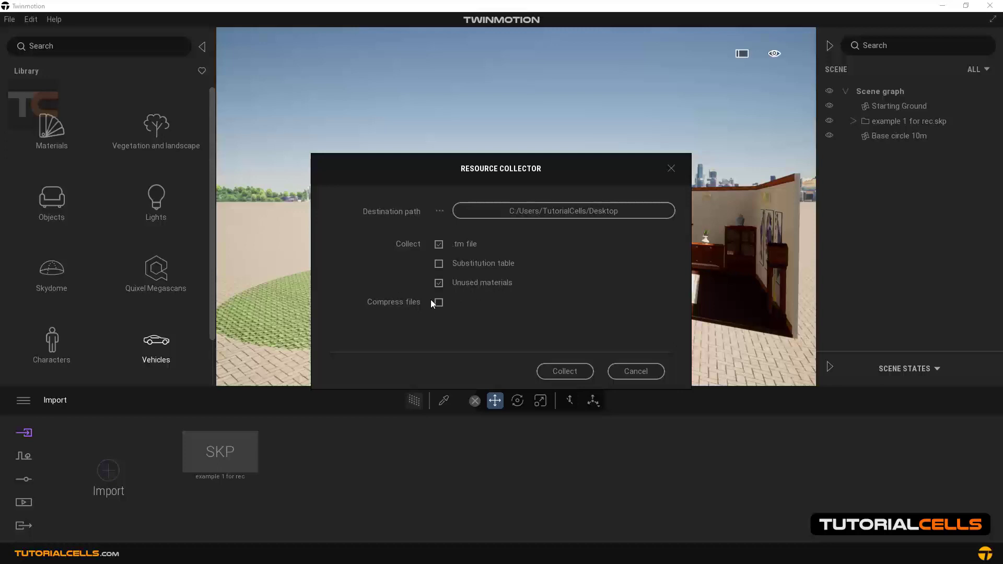
{"action": "left_click", "coordinate": [551, 369]}
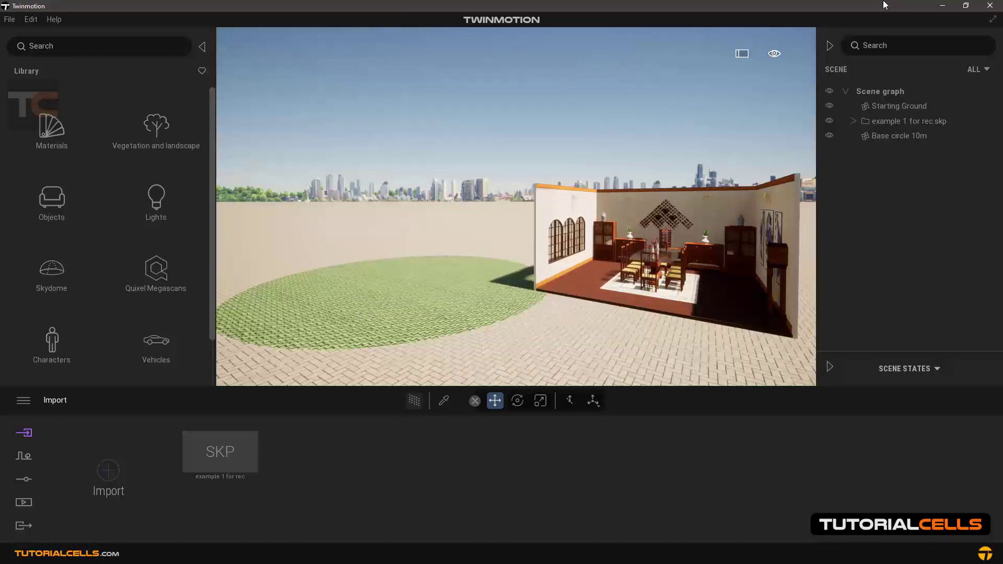
Confirm the maps folder holds 21 textures and arrange the t1 and maps desktop icons.
{"action": "left_click", "coordinate": [941, 6]}
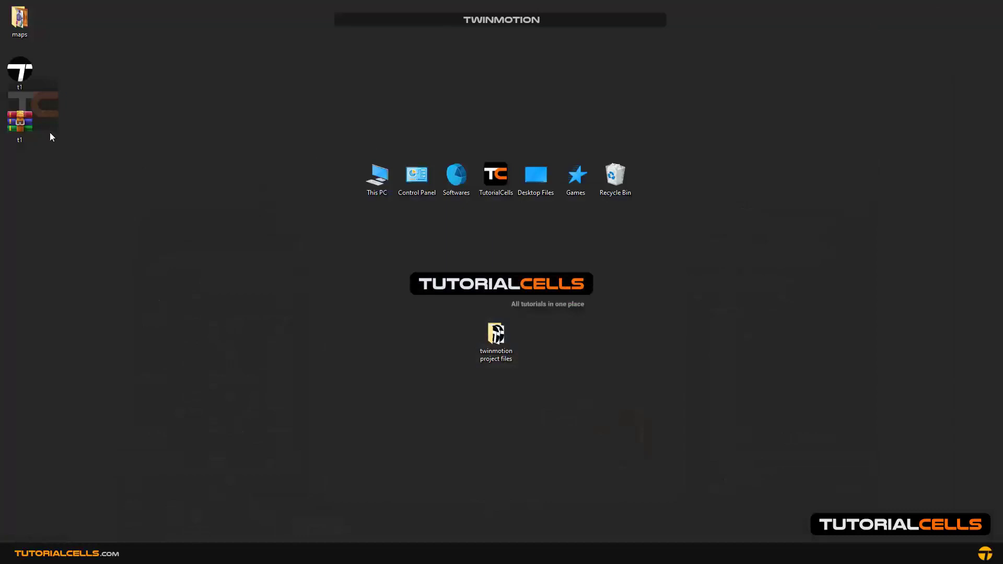
{"action": "left_click_drag", "start_coordinate": [31, 78], "coordinate": [88, 78]}
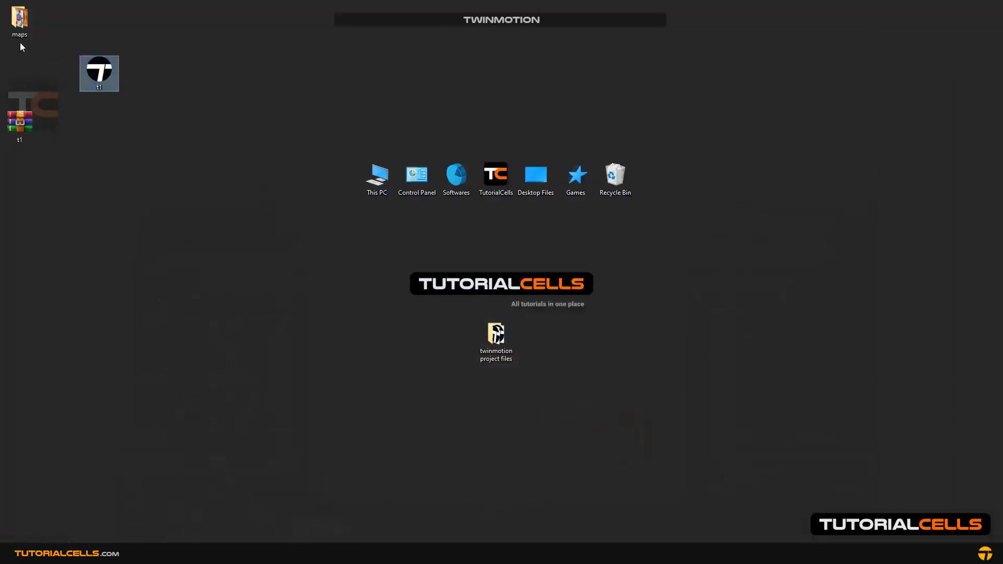
{"action": "left_click_drag", "start_coordinate": [20, 32], "coordinate": [94, 35]}
{"action": "double_click", "coordinate": [98, 34]}
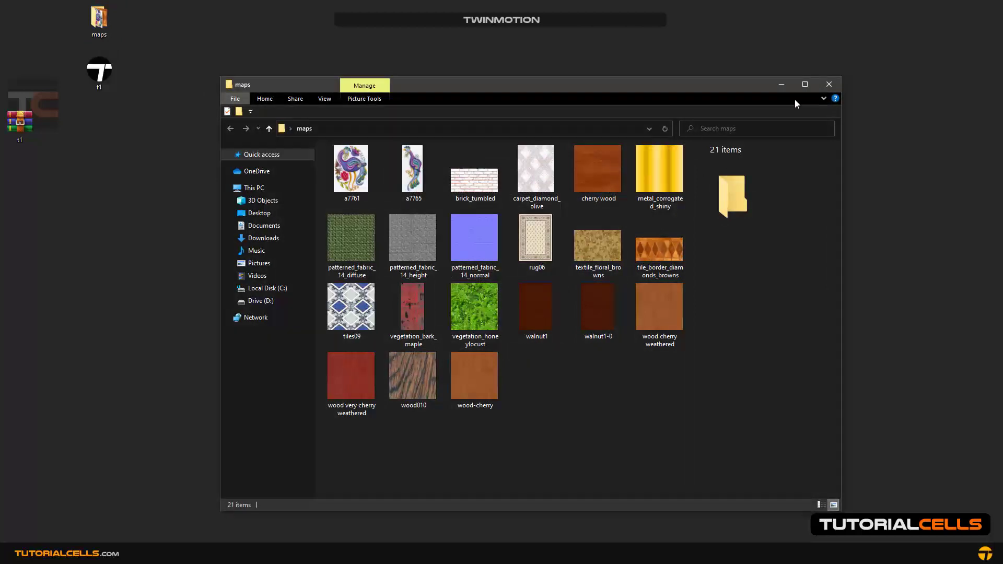
{"action": "left_click", "coordinate": [822, 87]}
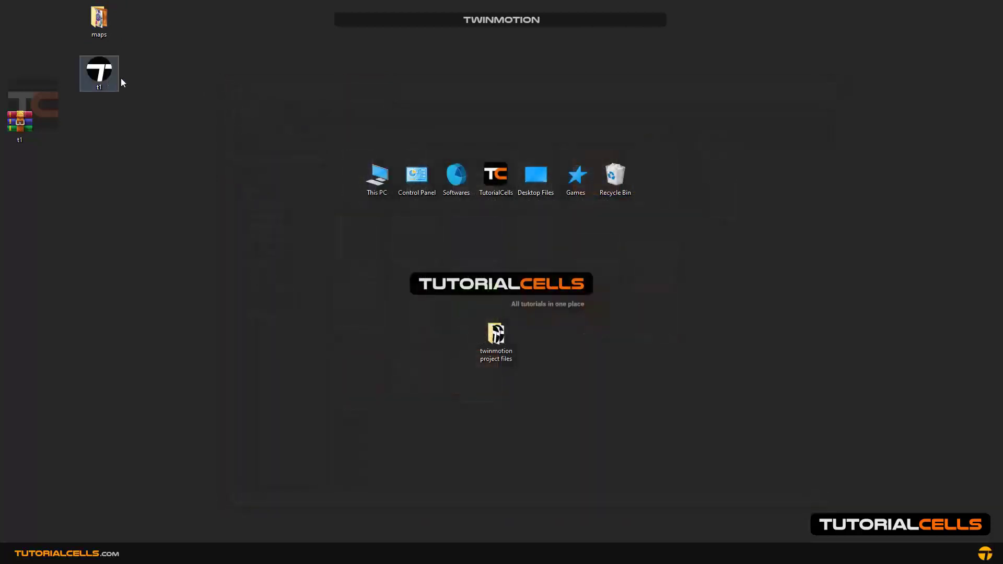
{"action": "left_click", "coordinate": [103, 81]}
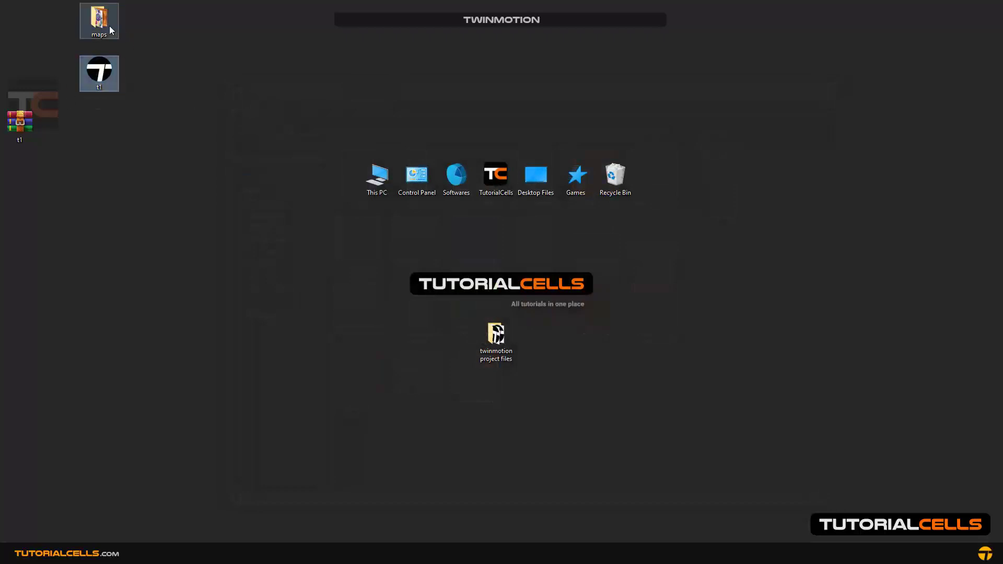
{"action": "left_click_drag", "start_coordinate": [20, 121], "coordinate": [70, 173]}
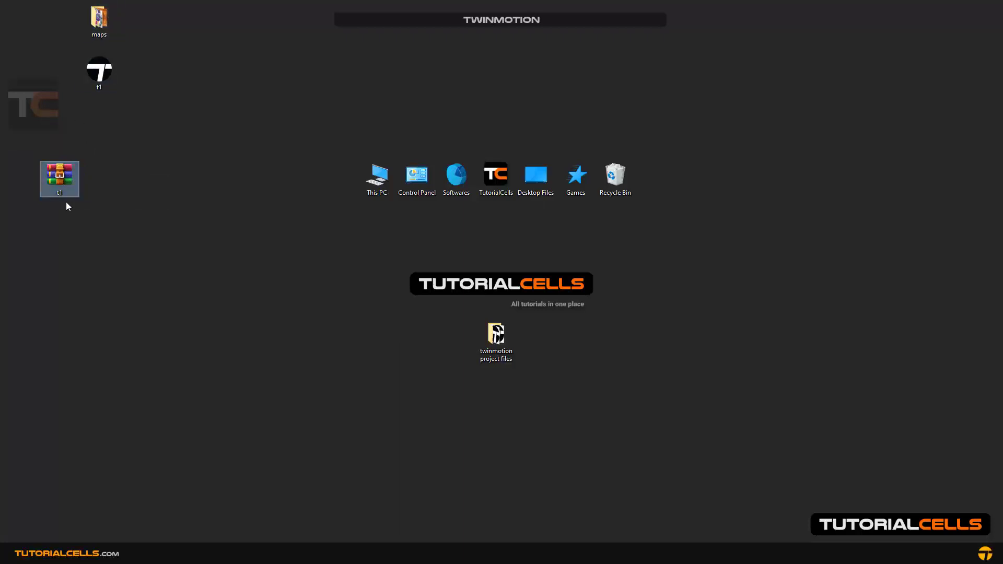
{"action": "double_click", "coordinate": [60, 175]}
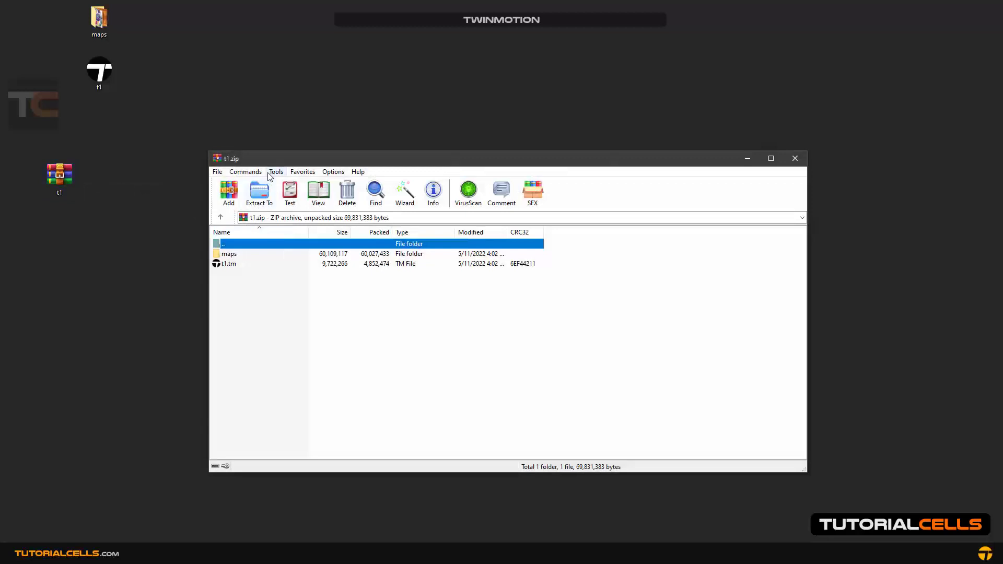
{"action": "left_click_drag", "start_coordinate": [270, 159], "coordinate": [266, 148]}
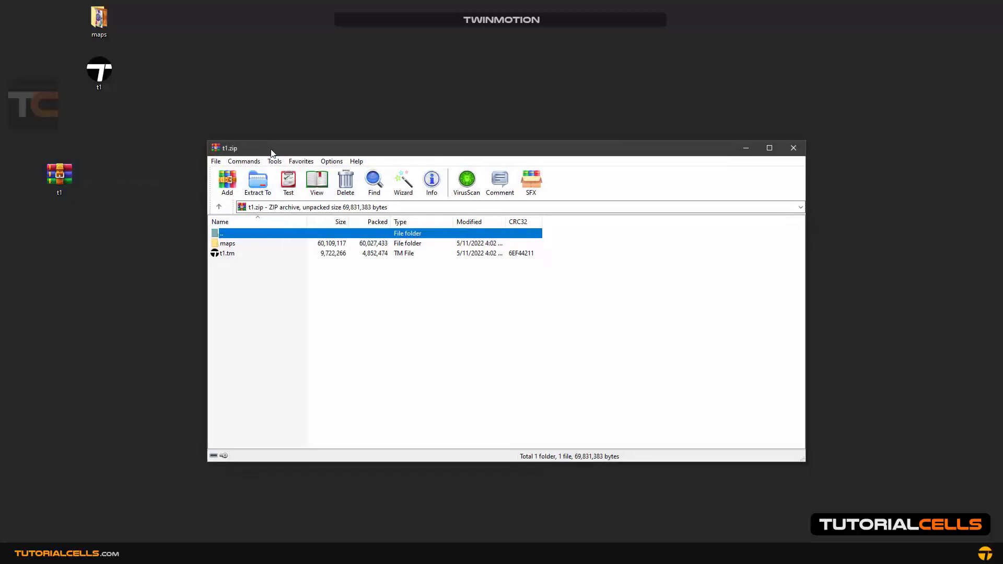
{"action": "left_click", "coordinate": [228, 253]}
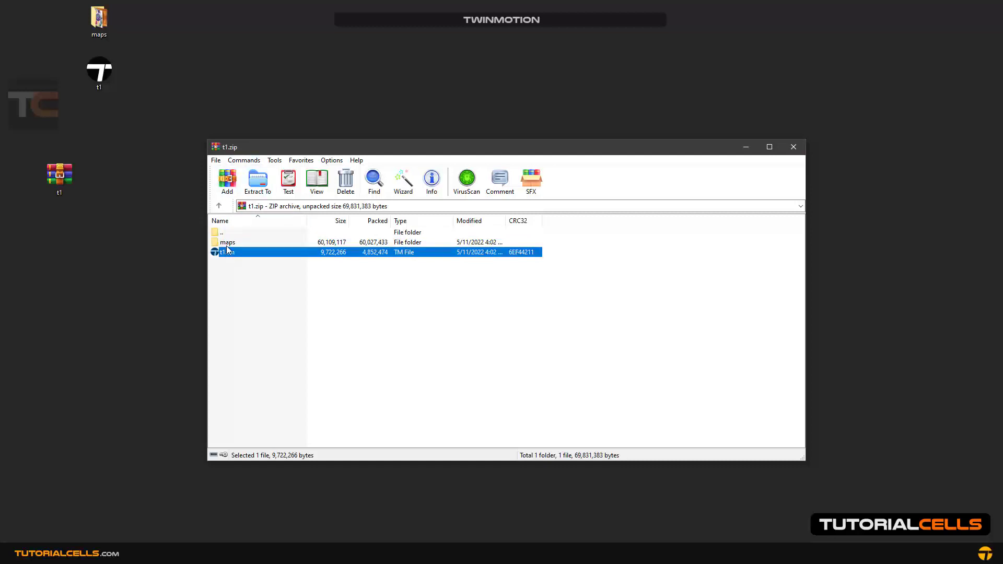
{"action": "double_click", "coordinate": [227, 242]}
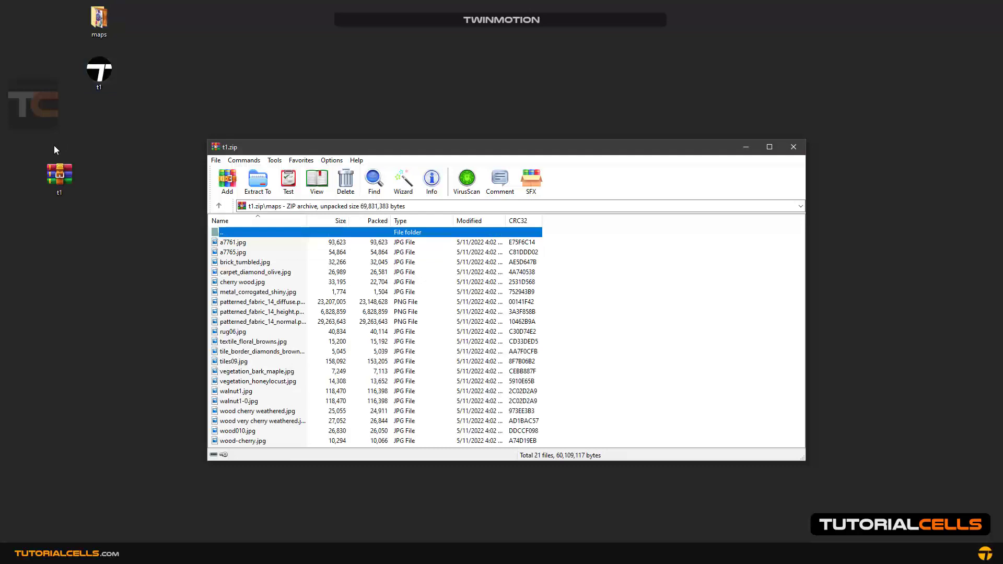
{"action": "left_click_drag", "start_coordinate": [56, 171], "coordinate": [80, 165]}
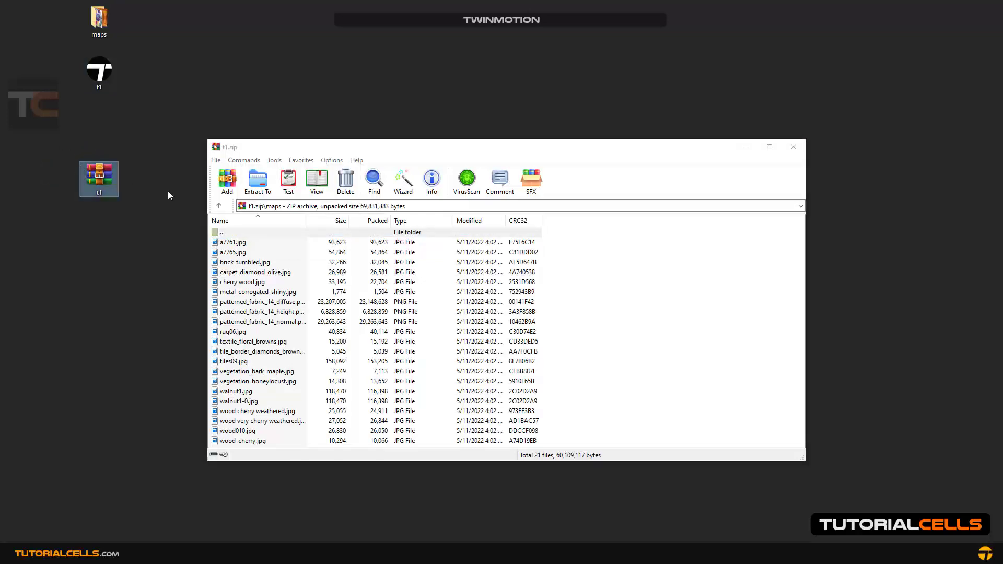
{"action": "left_click", "coordinate": [792, 147]}
{"action": "left_click_drag", "start_coordinate": [155, 165], "coordinate": [156, 169]}
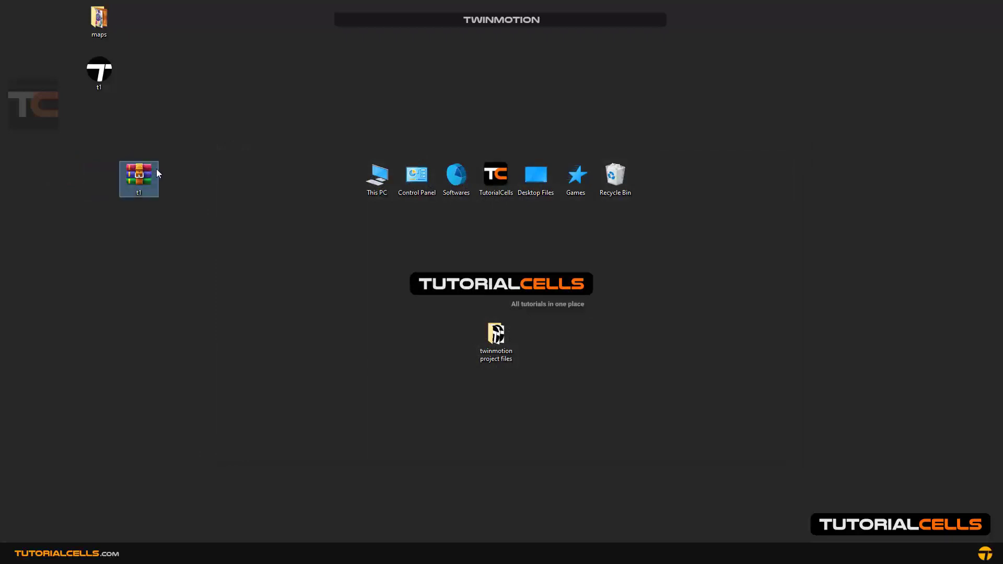